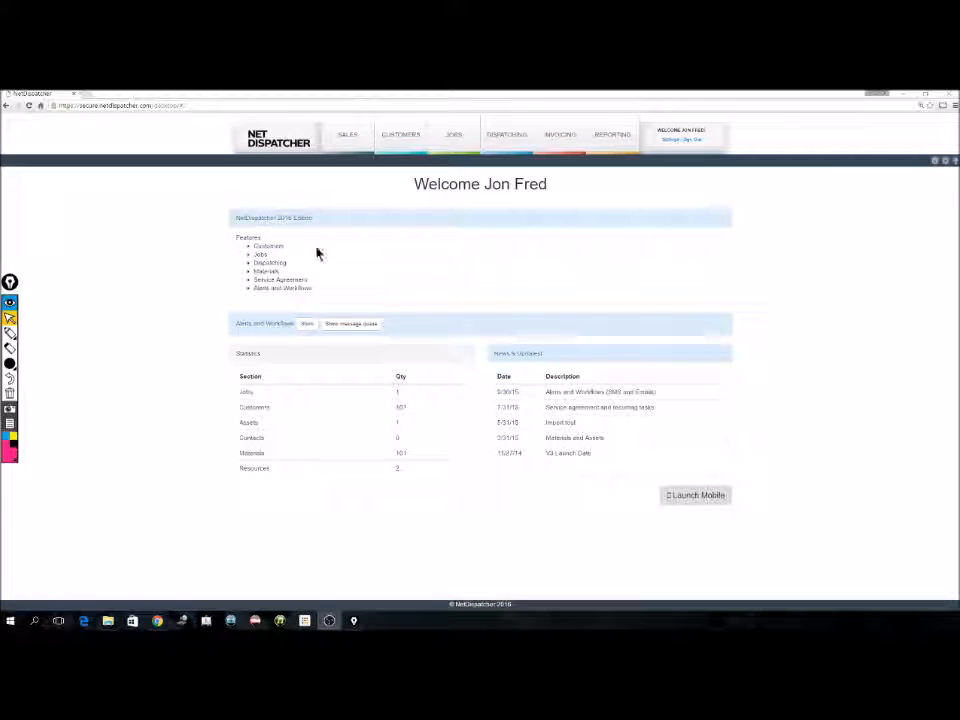
# Open the customer forms list for editing from the Customers section
pyautogui.moveTo(393, 144)
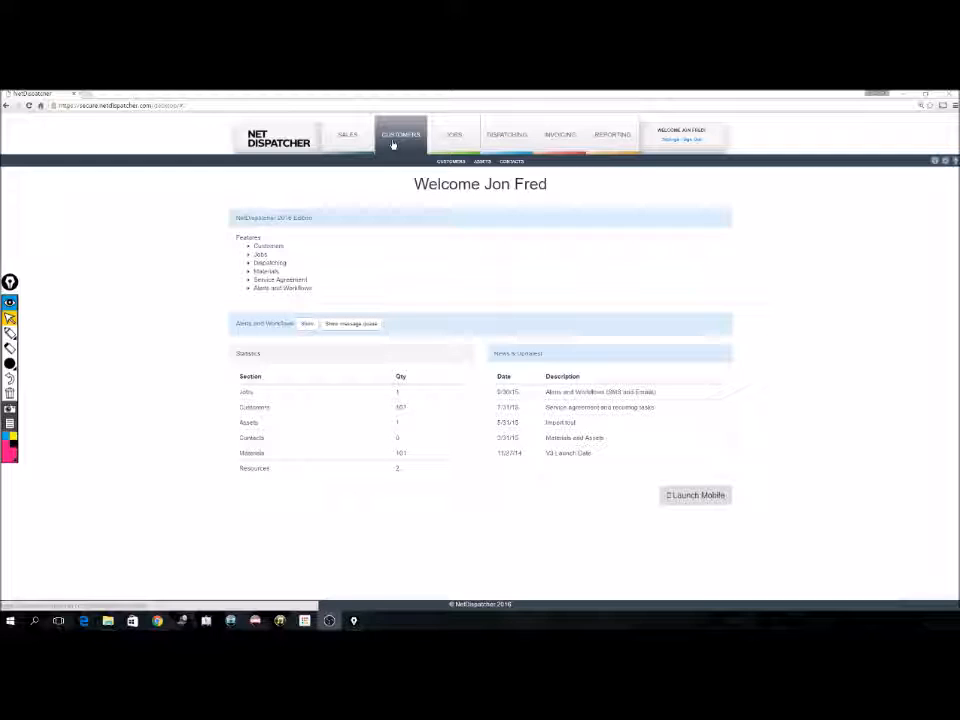
pyautogui.click(393, 144)
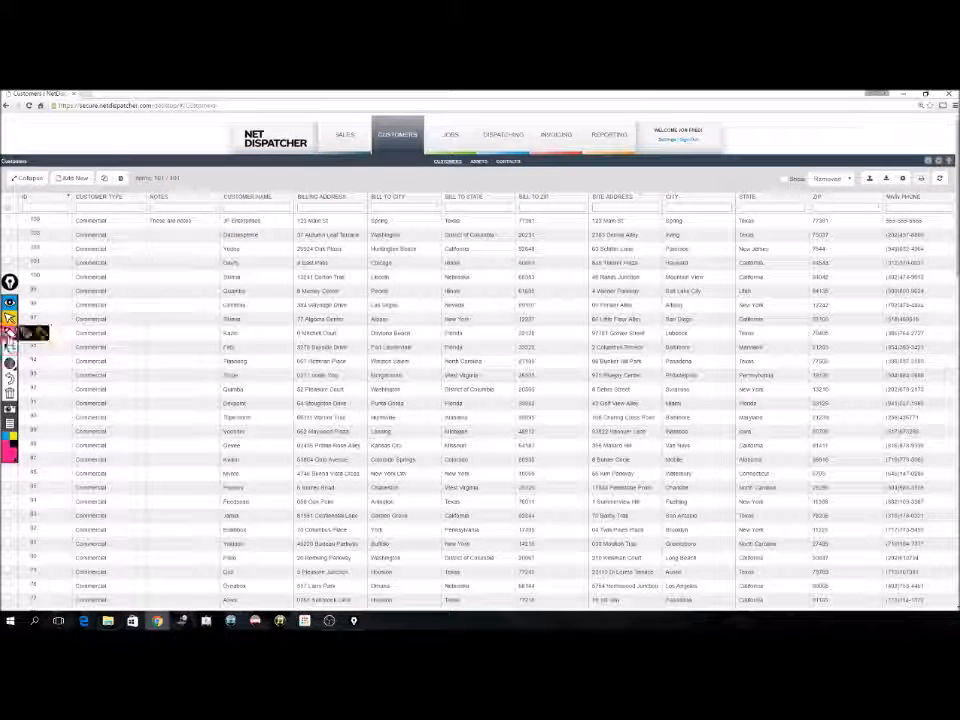
pyautogui.click(10, 332)
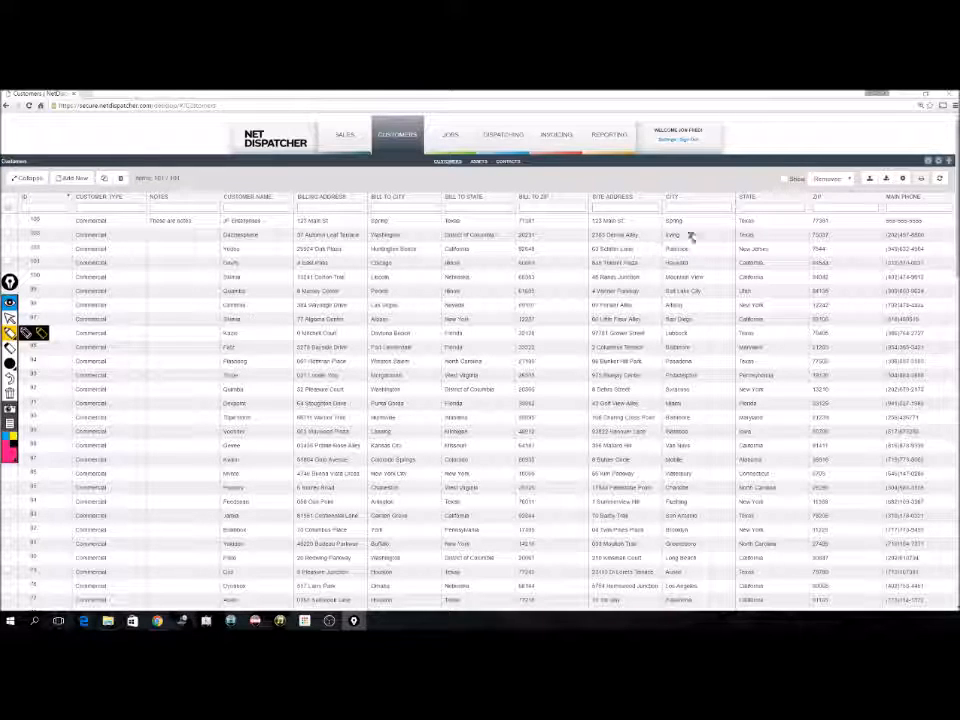
pyautogui.moveTo(900, 168)
pyautogui.mouseDown()
pyautogui.moveTo(921, 182)
pyautogui.moveTo(902, 182)
pyautogui.mouseUp()
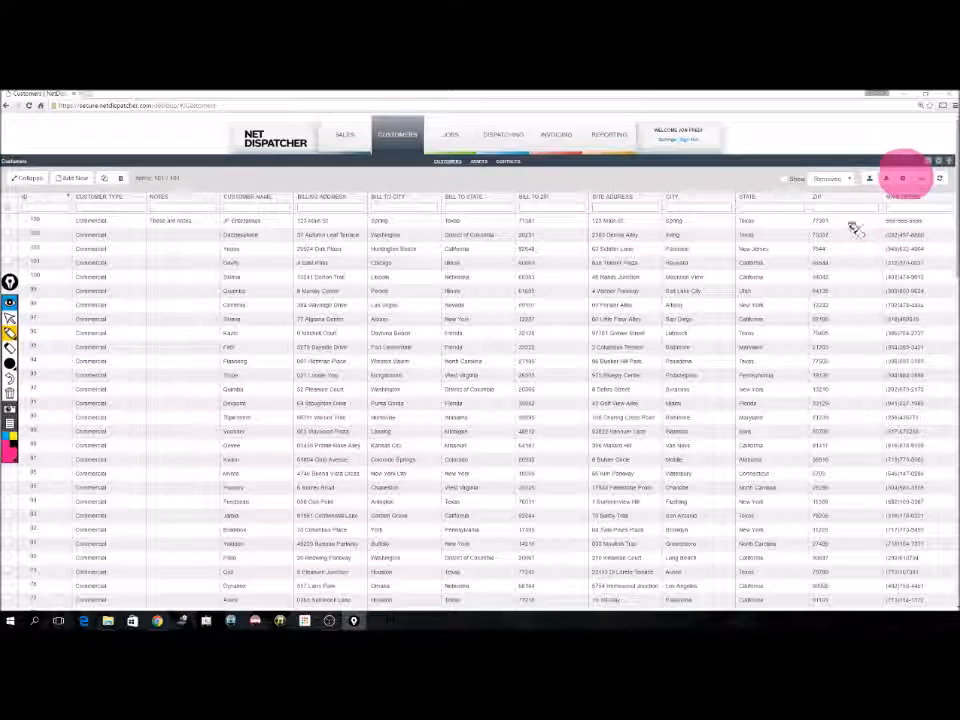
pyautogui.click(10, 318)
pyautogui.click(906, 180)
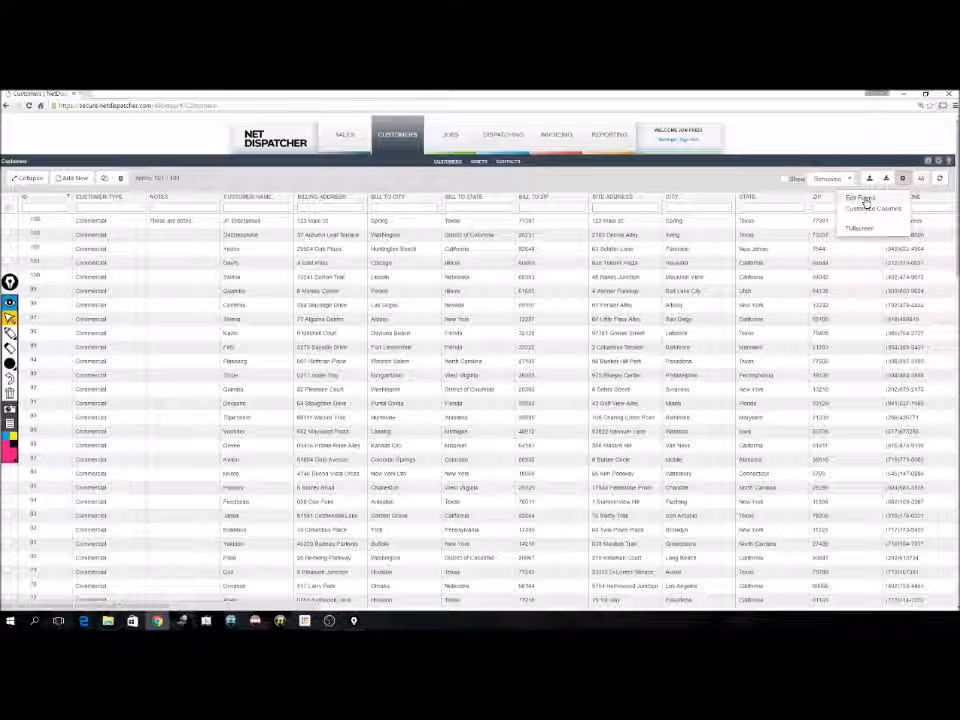
pyautogui.click(864, 201)
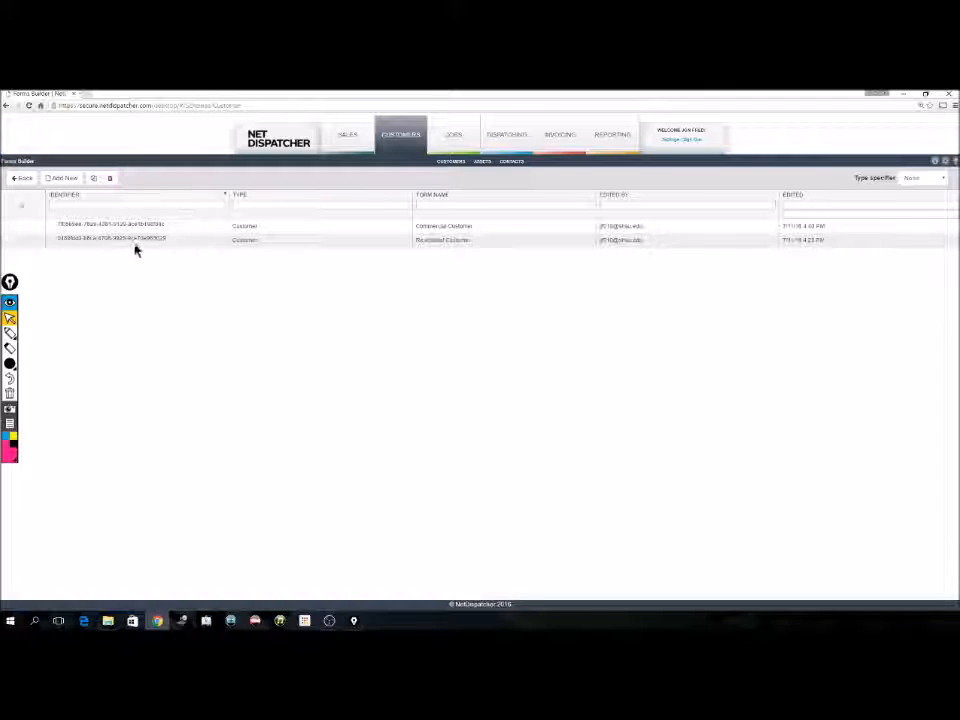
# Add a new customer form and name it Customer 1
pyautogui.click(63, 180)
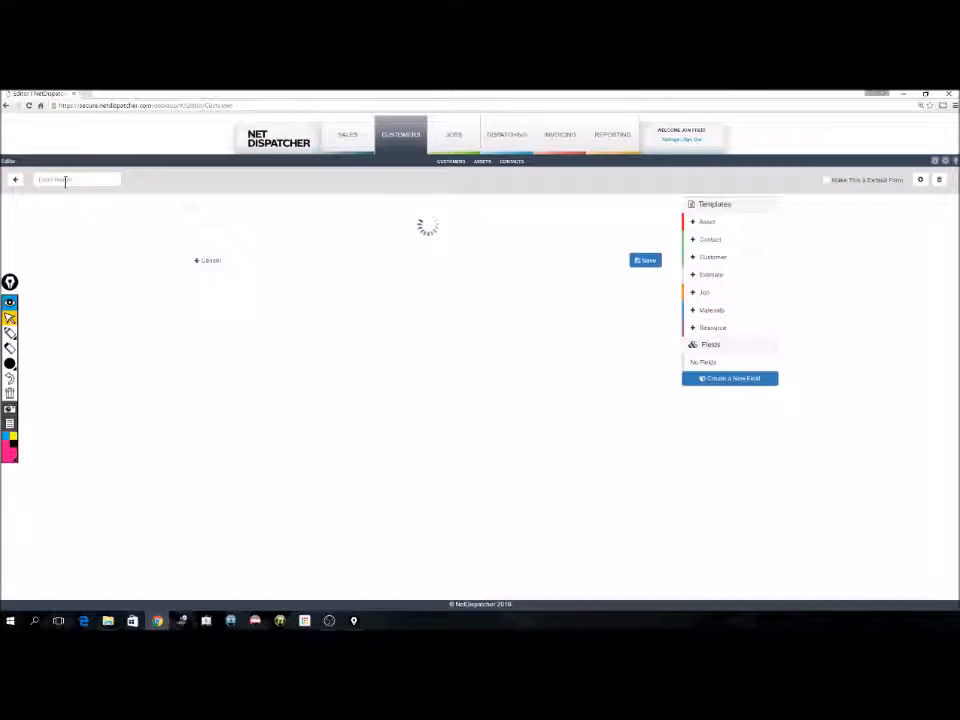
pyautogui.tripleClick(65, 181)
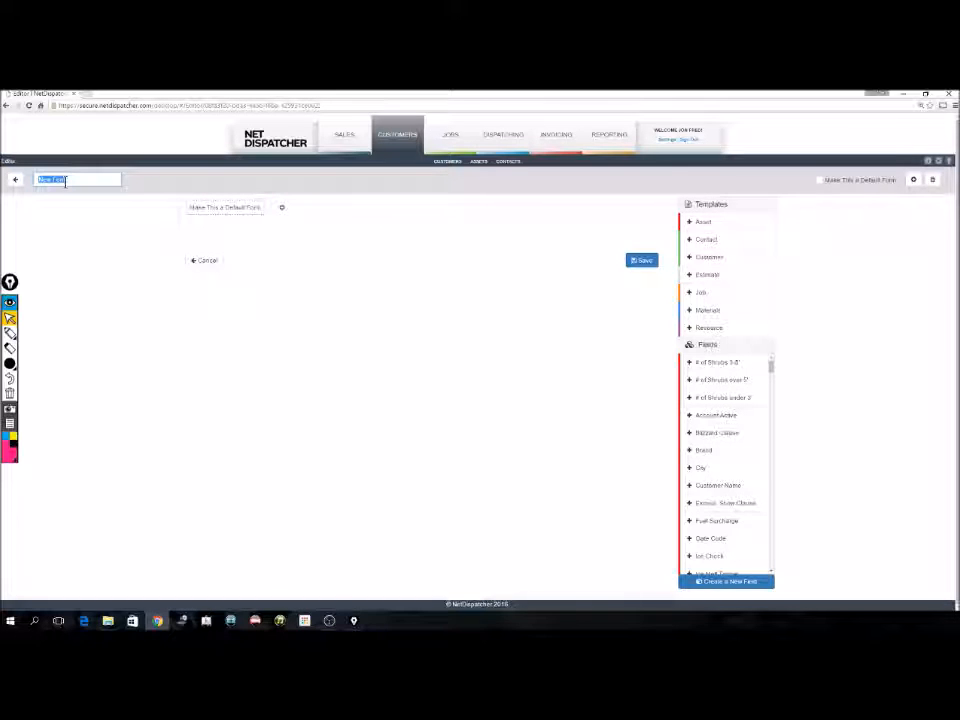
pyautogui.write('Customer In')
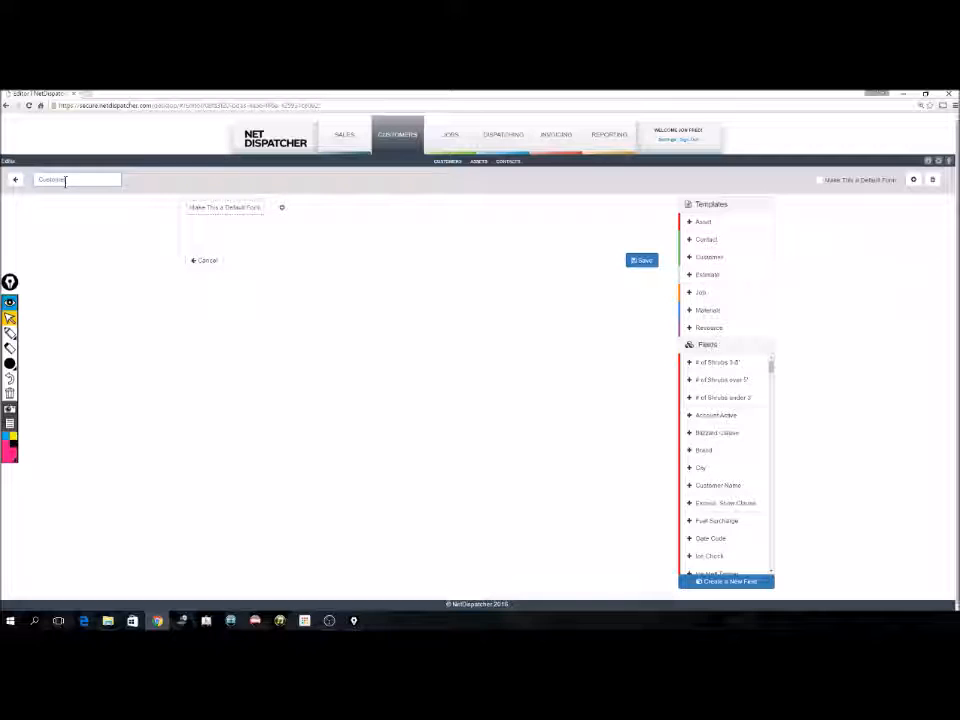
# Rename the new form's first tab as Customer Information
pyautogui.click(227, 210)
pyautogui.doubleClick(236, 209)
pyautogui.tripleClick(236, 209)
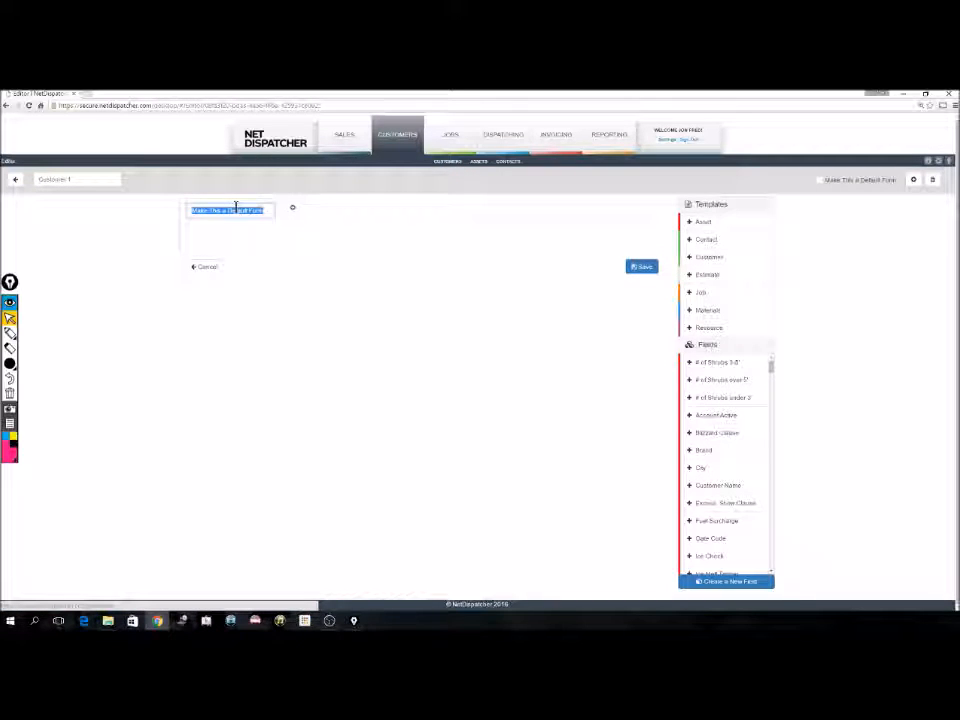
pyautogui.write('Customer Information')
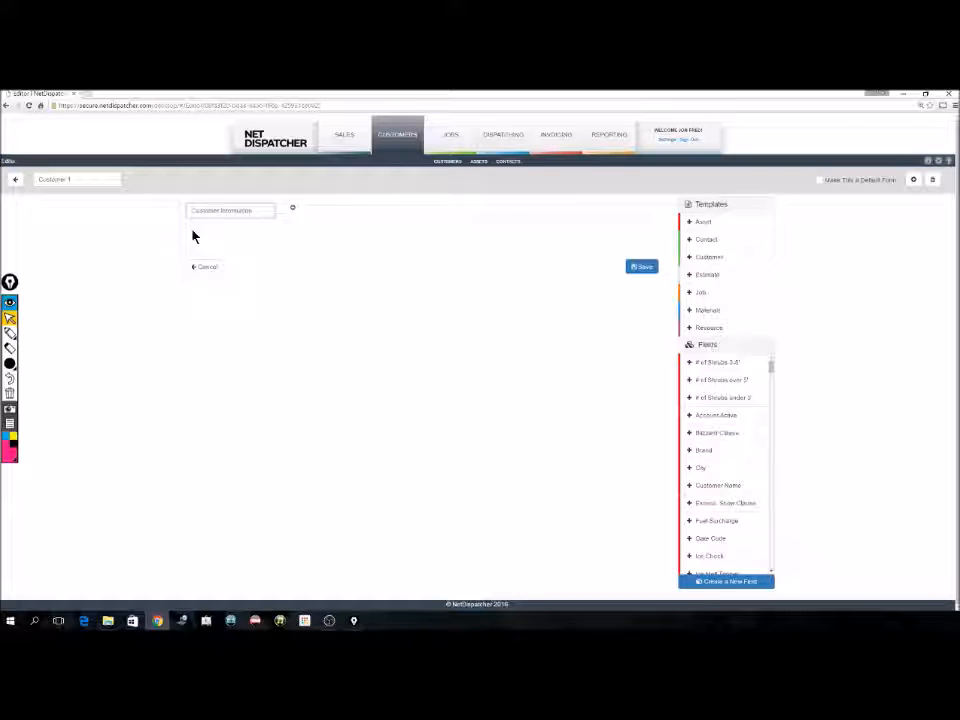
pyautogui.click(156, 237)
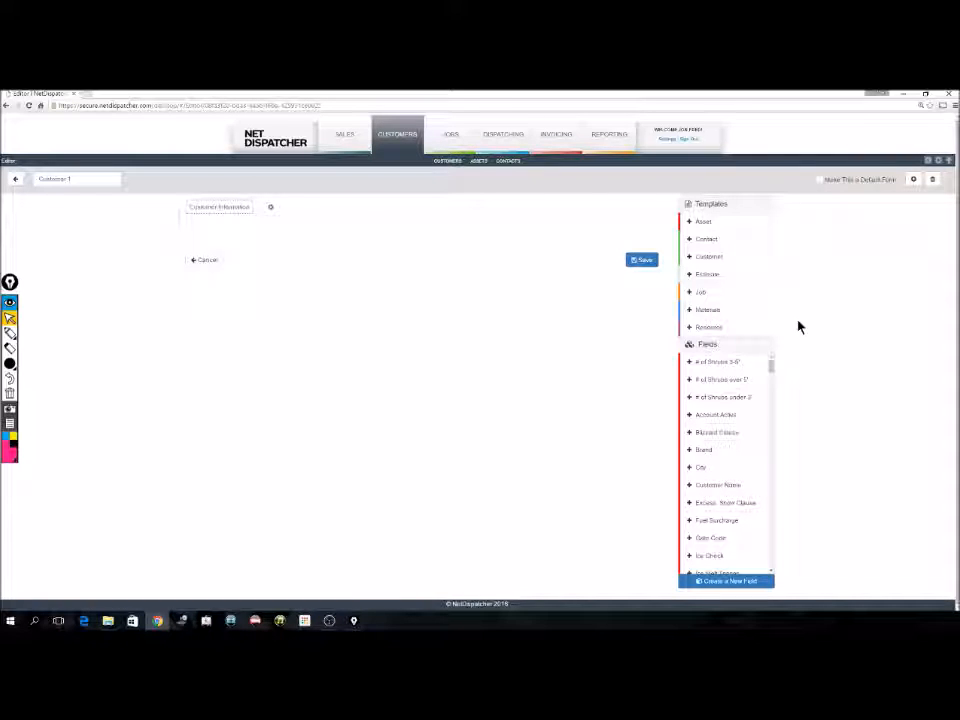
pyautogui.click(710, 226)
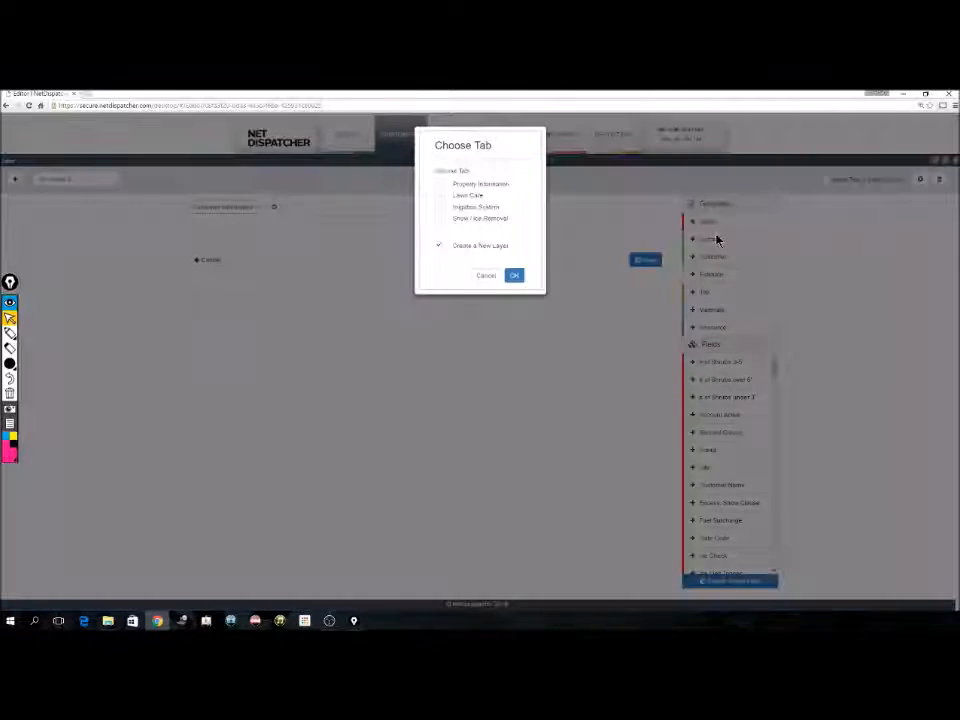
pyautogui.click(438, 186)
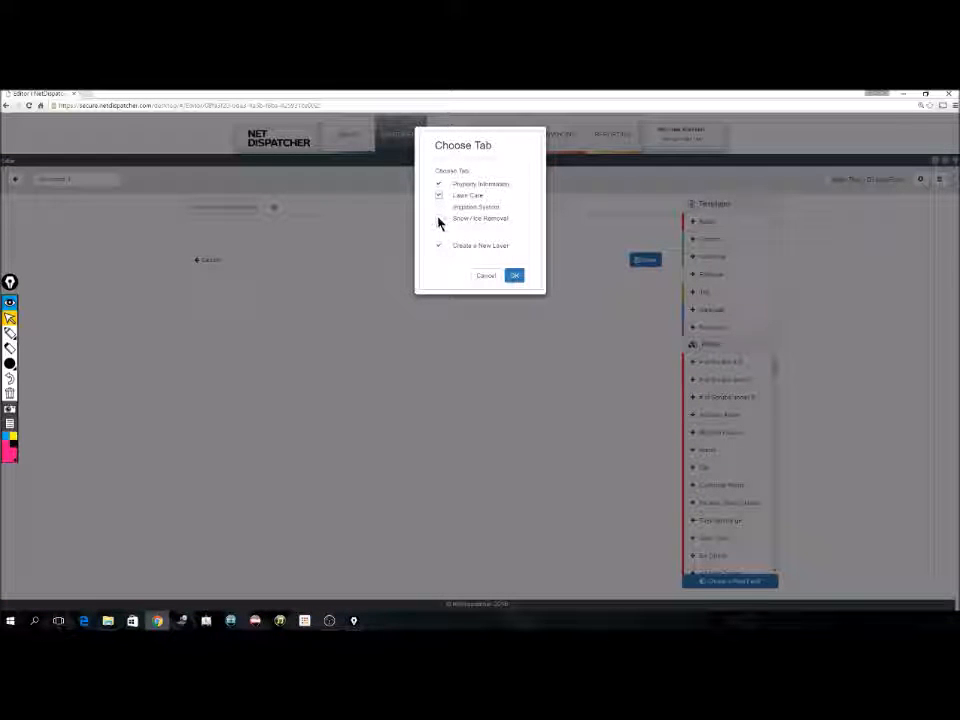
pyautogui.click(439, 218)
pyautogui.click(478, 277)
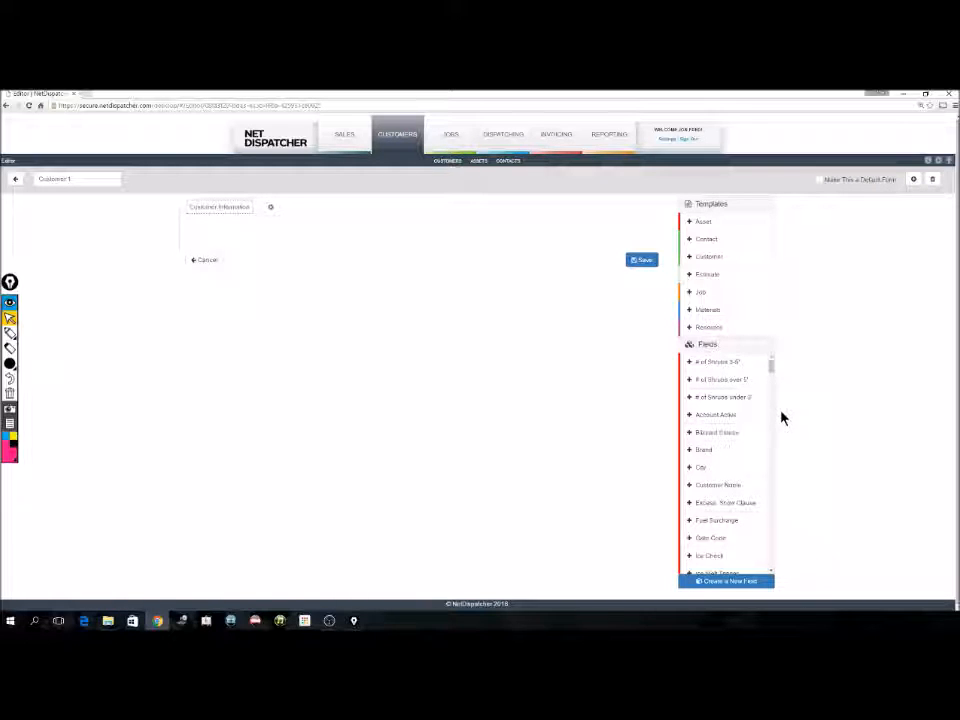
# Add the existing Customer Name field to the Customer Information tab and widen it to span two columns
pyautogui.moveTo(769, 366)
pyautogui.mouseDown()
pyautogui.moveTo(771, 553)
pyautogui.moveTo(784, 364)
pyautogui.mouseUp()
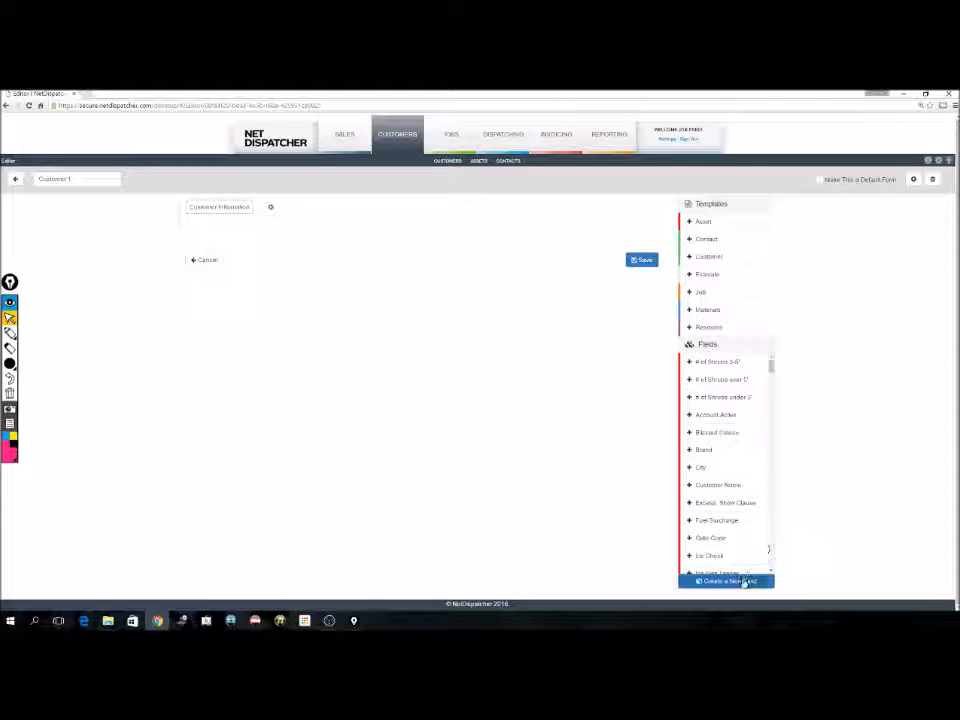
pyautogui.scroll(-10, 753, 527)
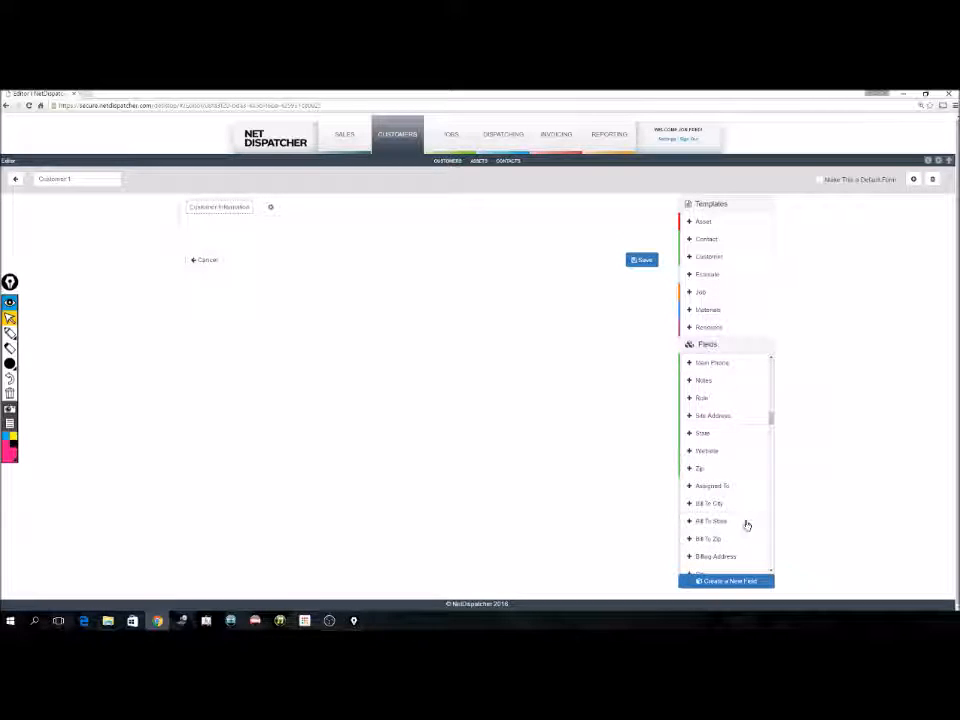
pyautogui.scroll(3, 694, 484)
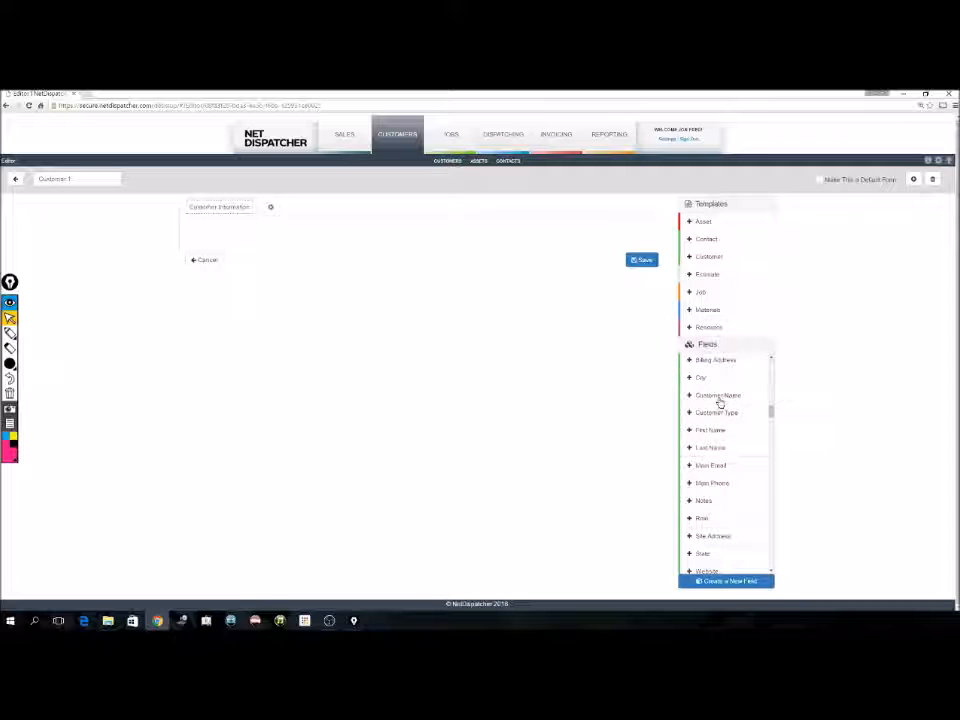
pyautogui.moveTo(719, 402); pyautogui.dragTo(704, 421)
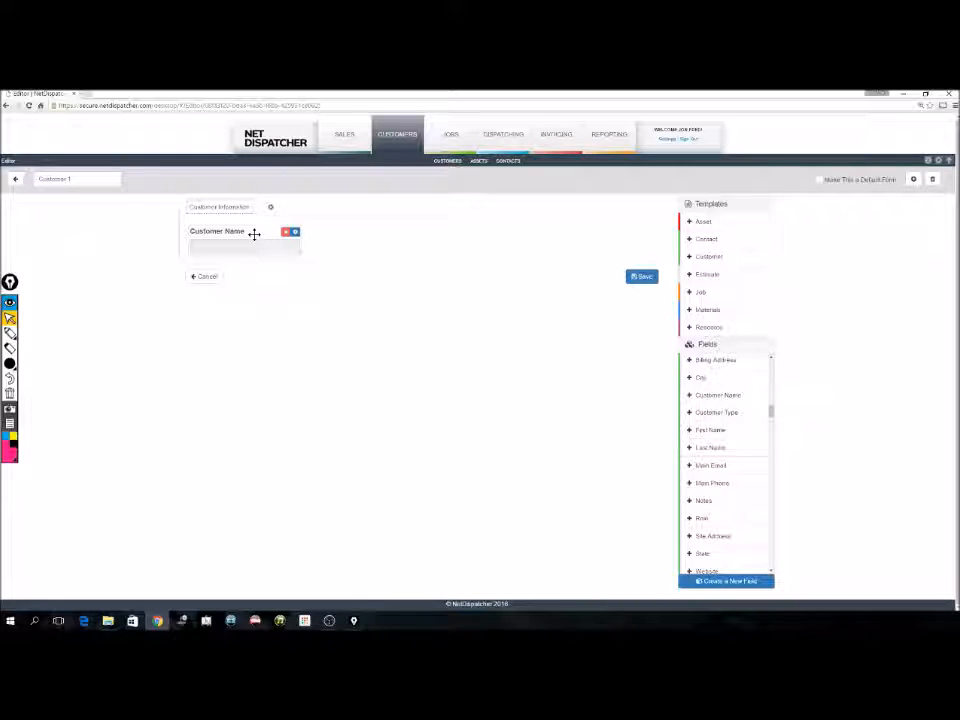
pyautogui.moveTo(254, 234); pyautogui.dragTo(396, 253)
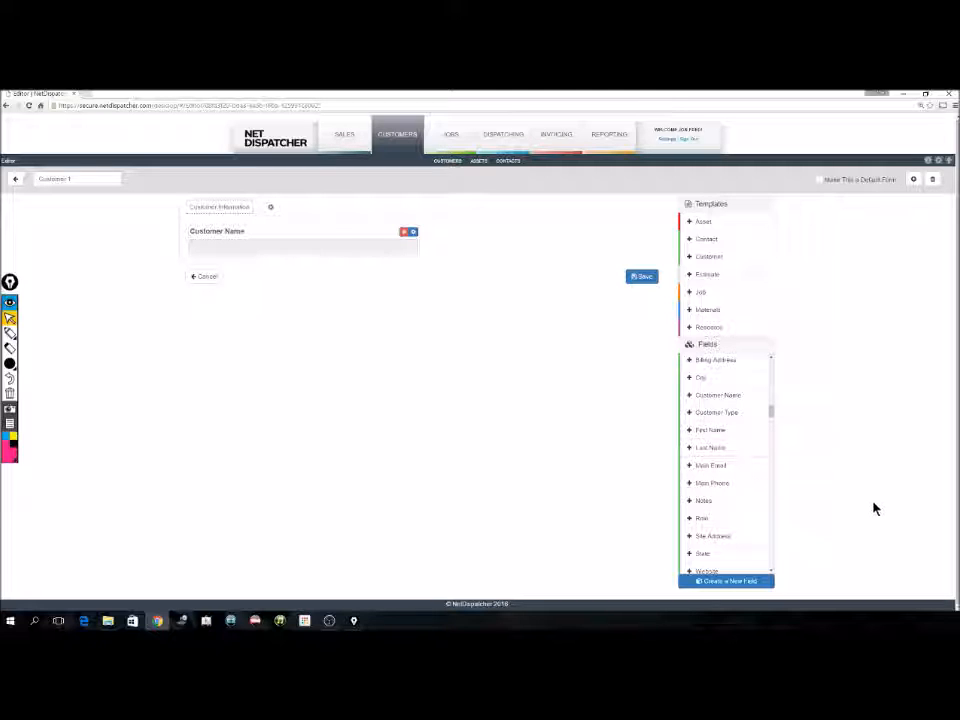
# Create a new field named First Name with the type Input Field, leaving its business logic settings at their defaults
pyautogui.click(758, 587)
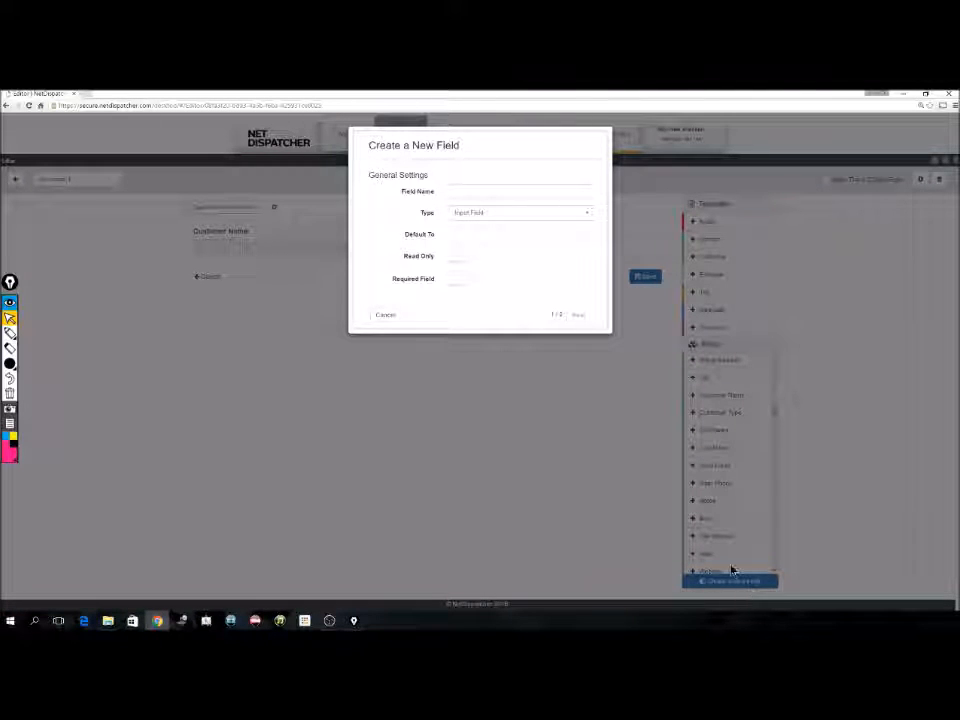
pyautogui.click(499, 190)
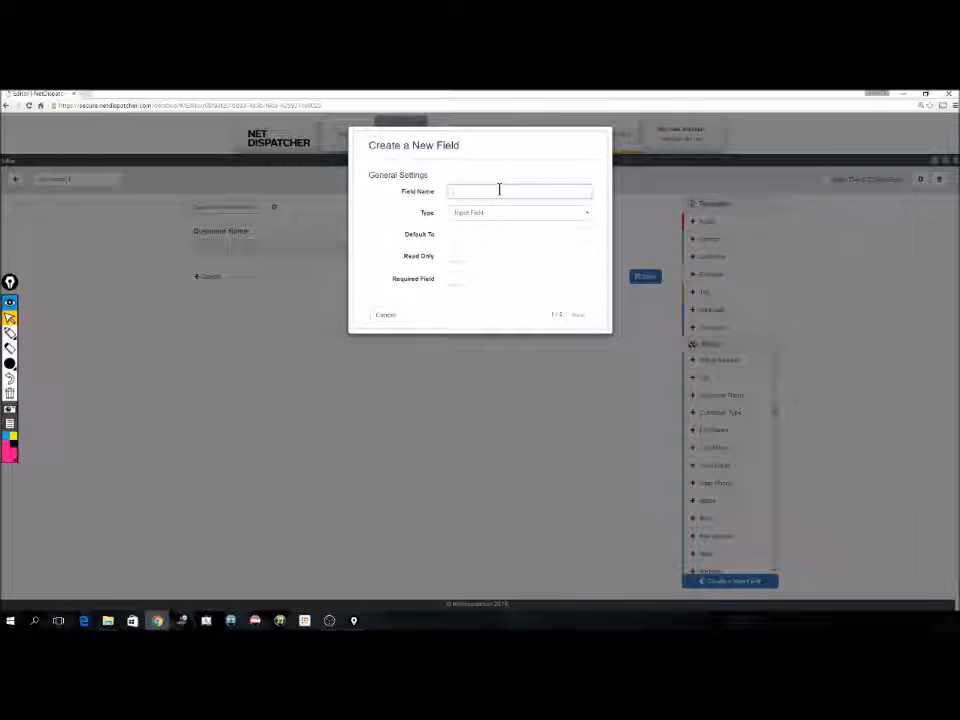
pyautogui.write('Text Name')
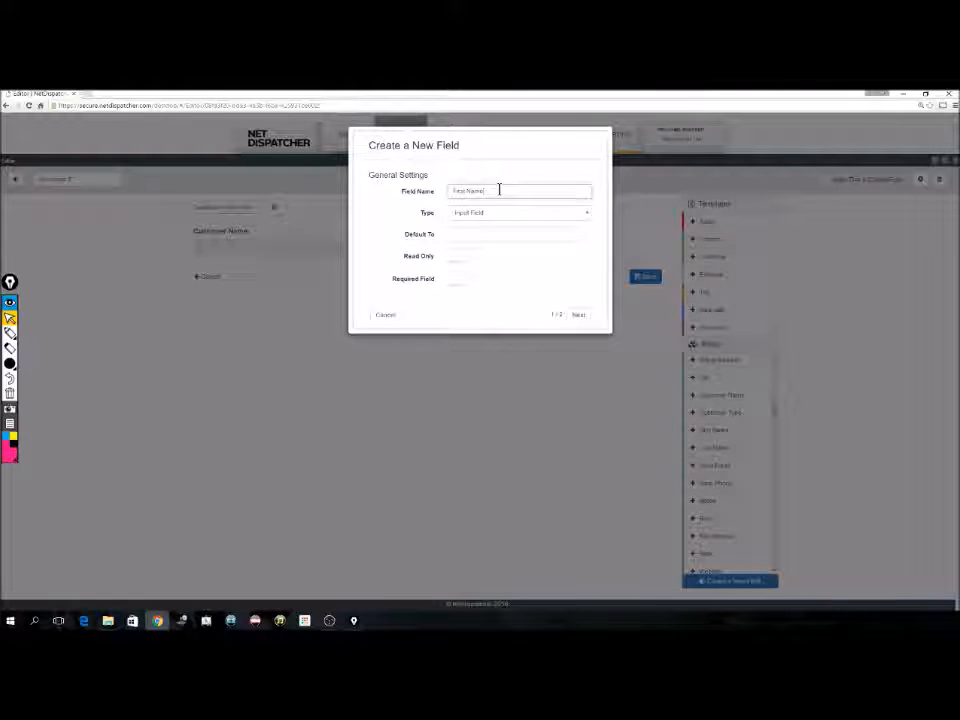
pyautogui.click(492, 222)
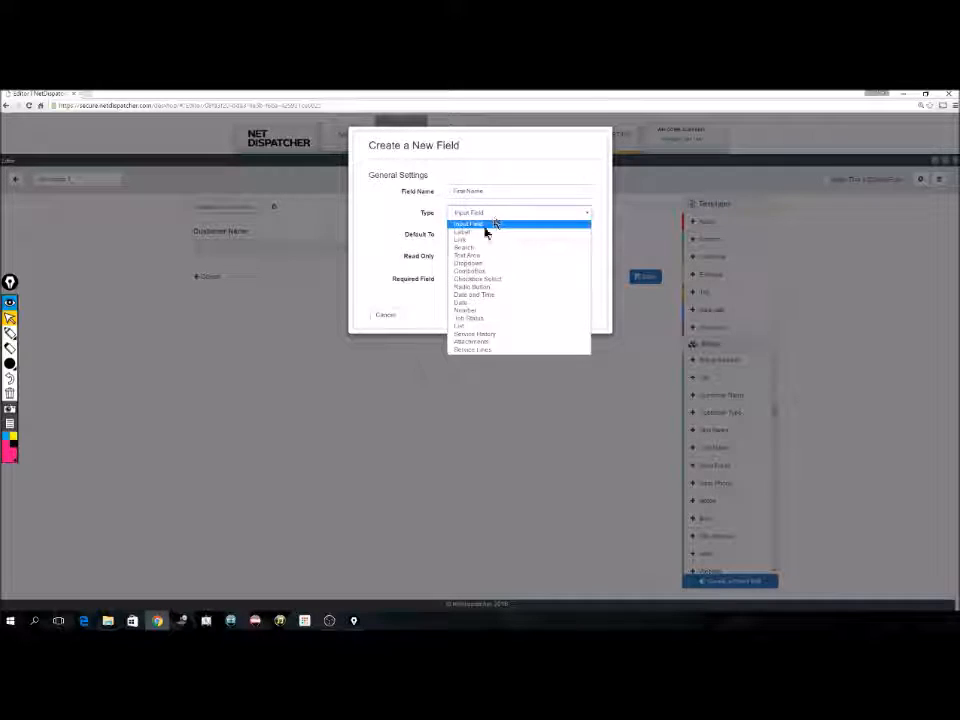
pyautogui.click(487, 226)
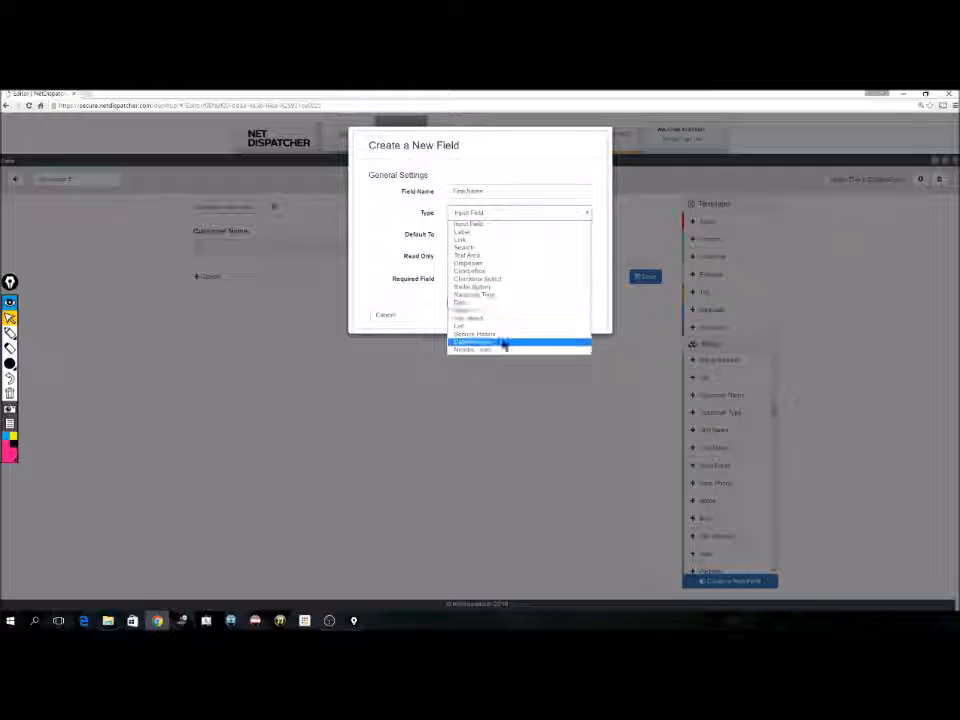
pyautogui.click(440, 275)
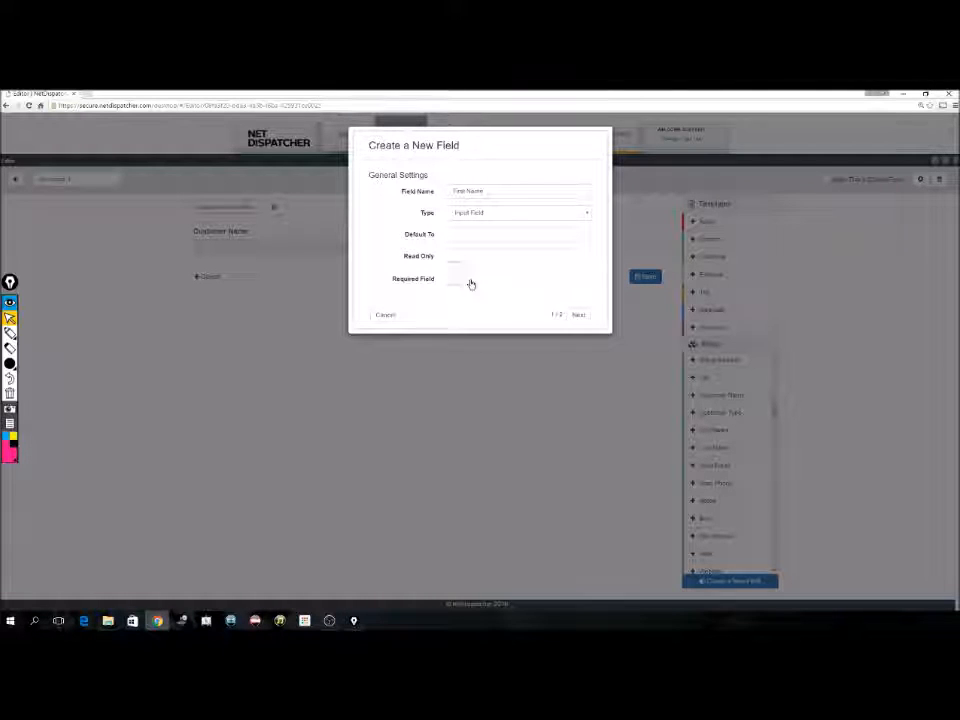
pyautogui.click(578, 316)
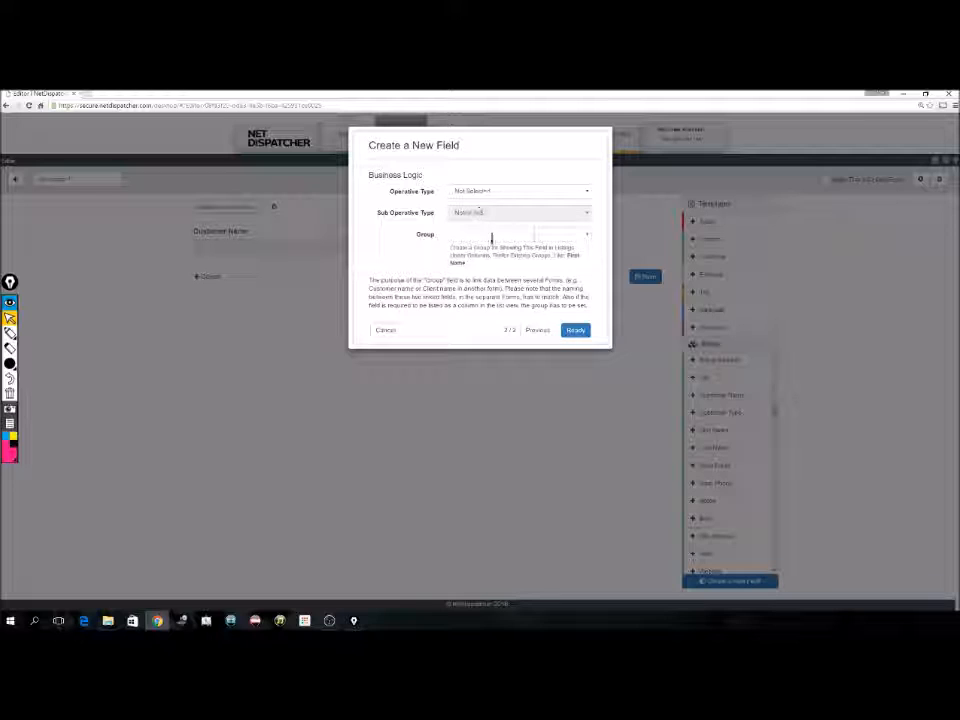
pyautogui.click(575, 339)
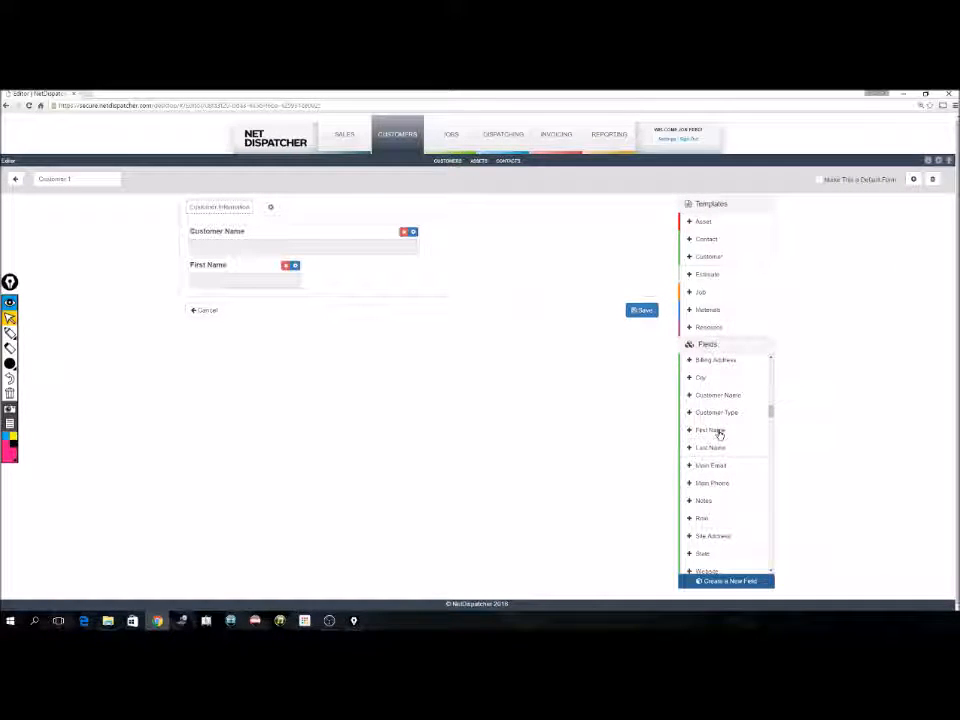
# Add the existing Last Name field to the form and place it beside First Name
pyautogui.moveTo(770, 410); pyautogui.dragTo(770, 413)
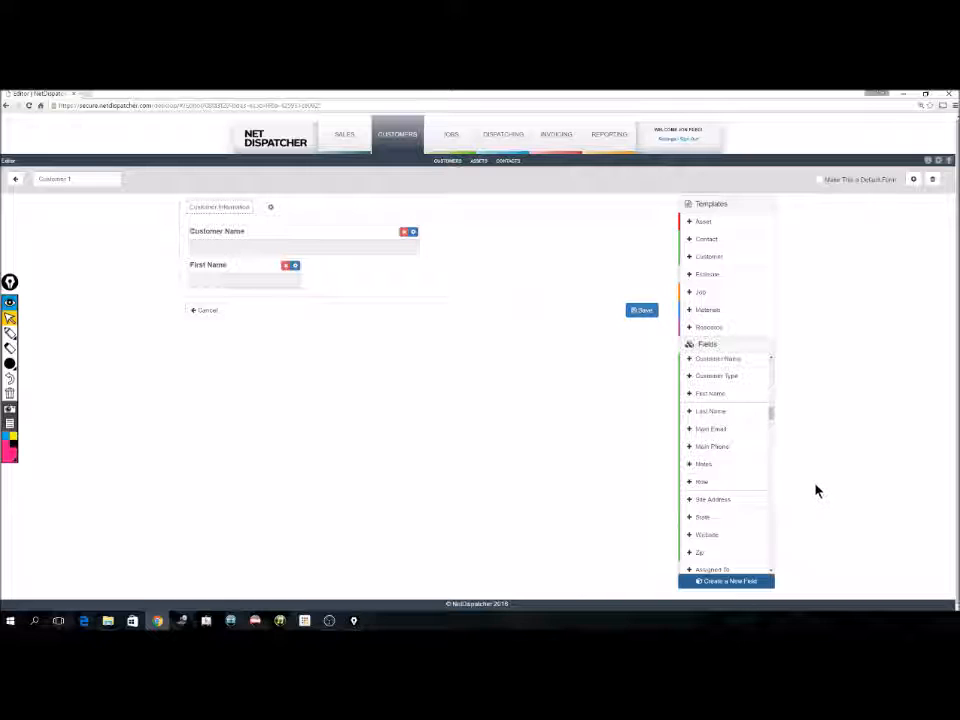
pyautogui.click(705, 411)
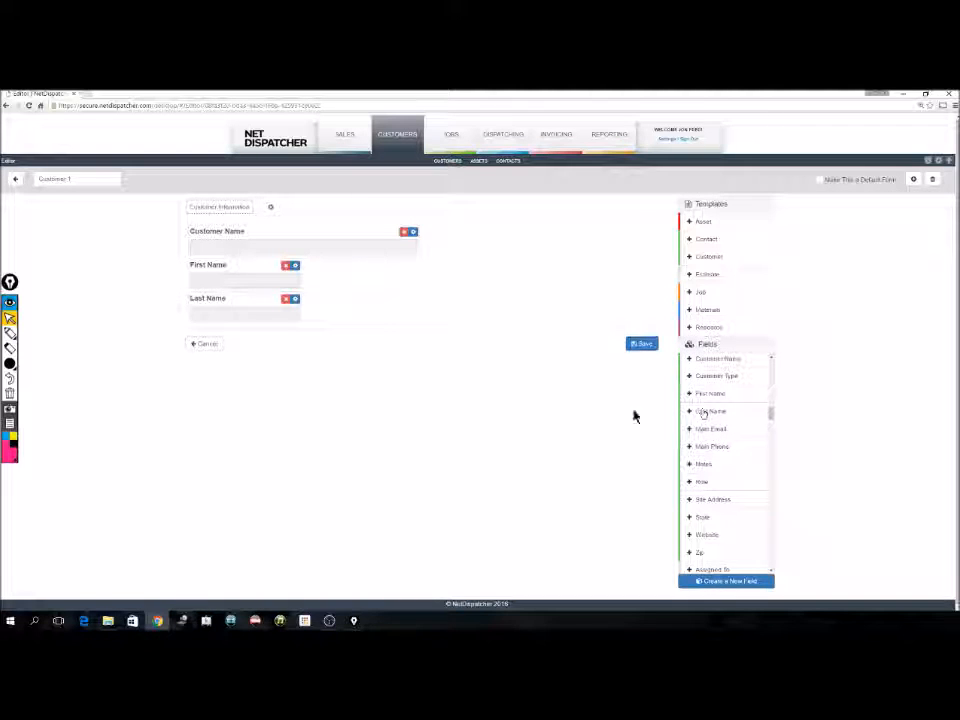
pyautogui.moveTo(246, 298); pyautogui.dragTo(360, 267)
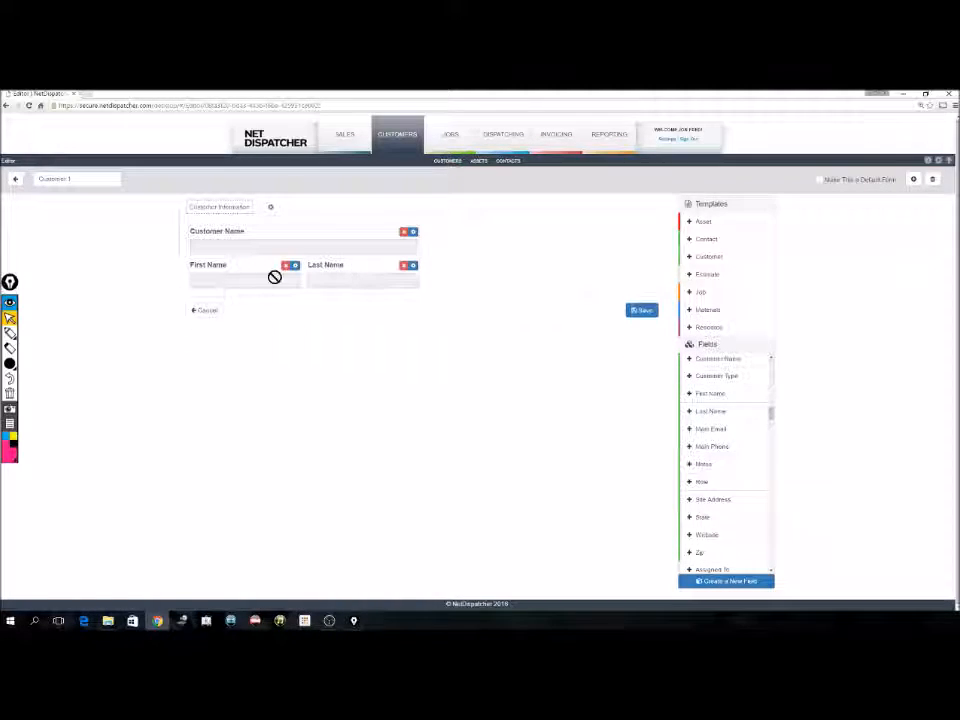
# Add the Main Phone and Main Email fields side by side below the name fields
pyautogui.click(722, 446)
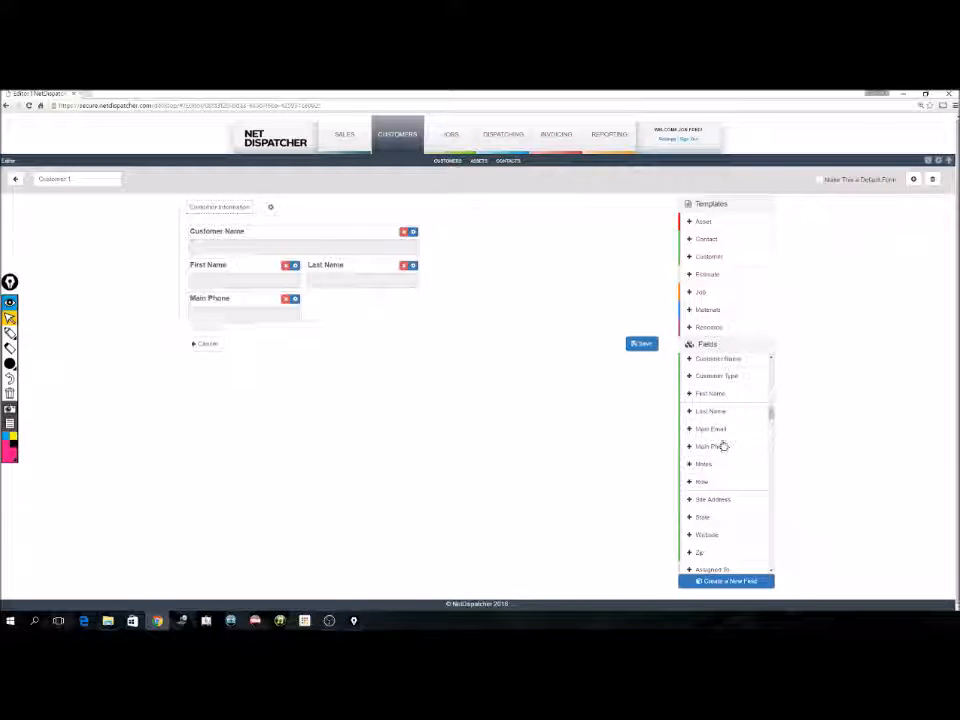
pyautogui.click(722, 431)
pyautogui.moveTo(249, 336); pyautogui.dragTo(373, 301)
# Add the existing Billing Address field to the form below Main Phone
pyautogui.scroll(-1, 707, 462)
pyautogui.scroll(-1, 707, 462)
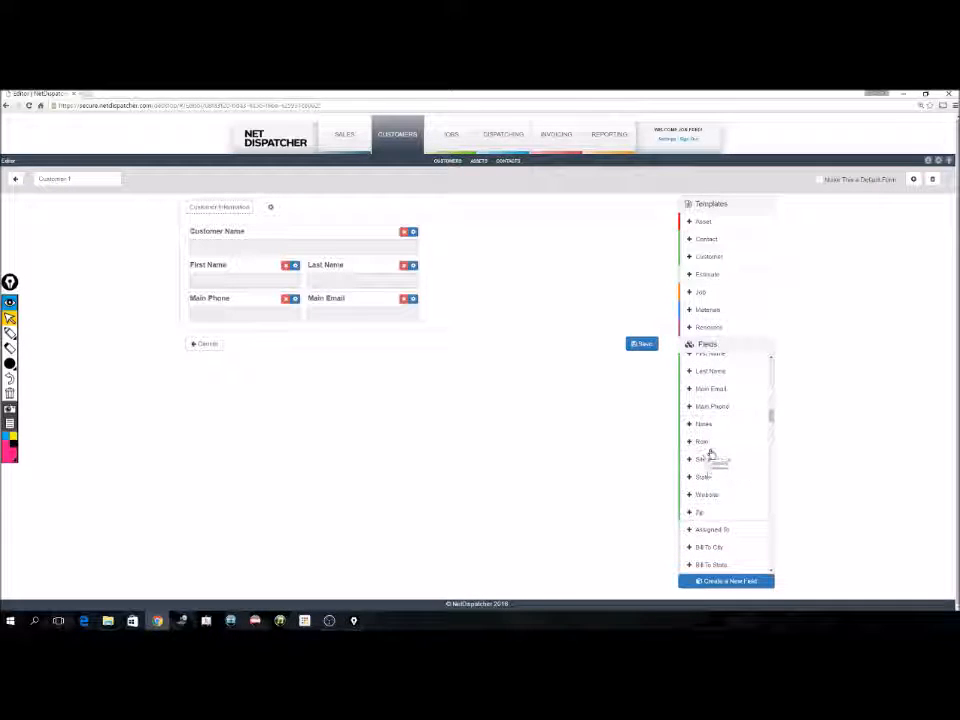
pyautogui.scroll(-3, 700, 479)
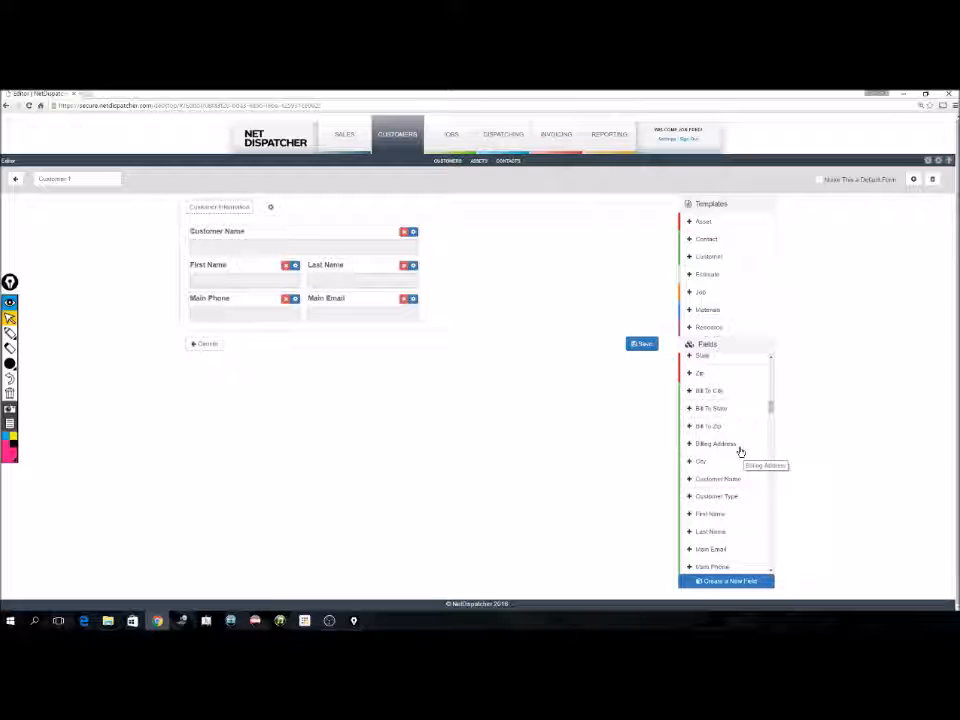
pyautogui.click(734, 445)
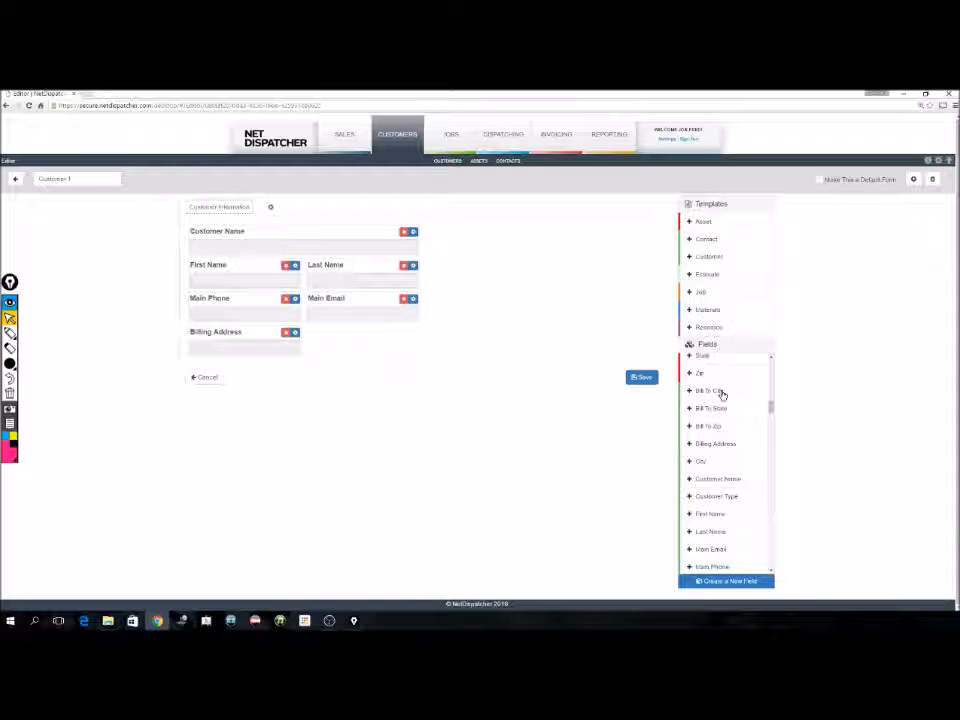
# Add the Bill To City, Bill To State and Bill To Zip fields and line them up in the row beside Billing Address
pyautogui.click(718, 391)
pyautogui.click(714, 409)
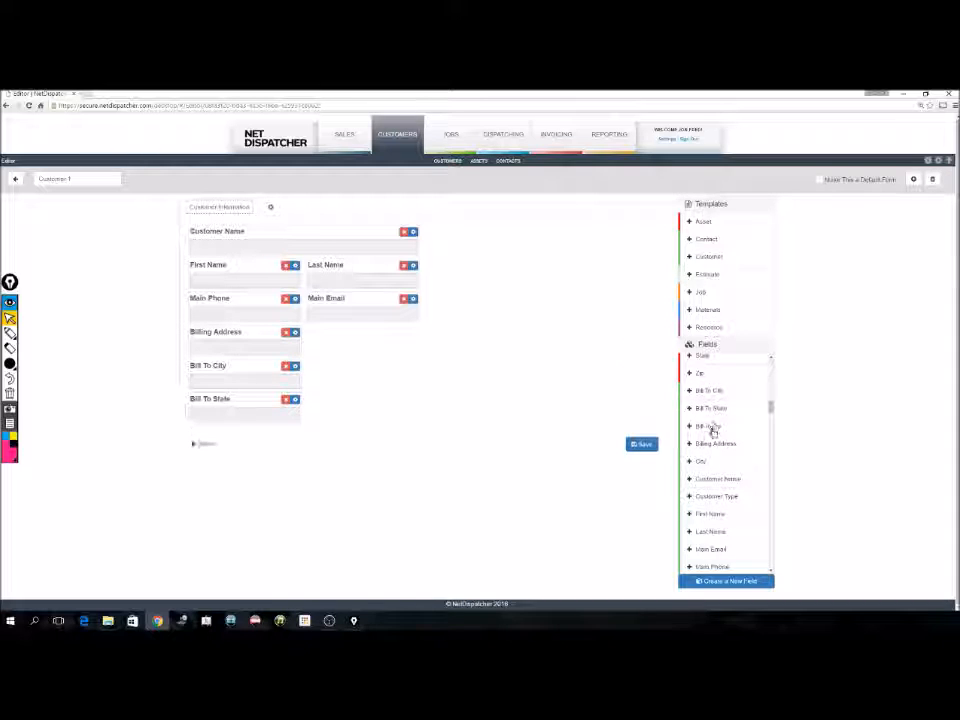
pyautogui.click(709, 426)
pyautogui.moveTo(255, 369); pyautogui.dragTo(360, 340)
pyautogui.moveTo(240, 400); pyautogui.dragTo(476, 334)
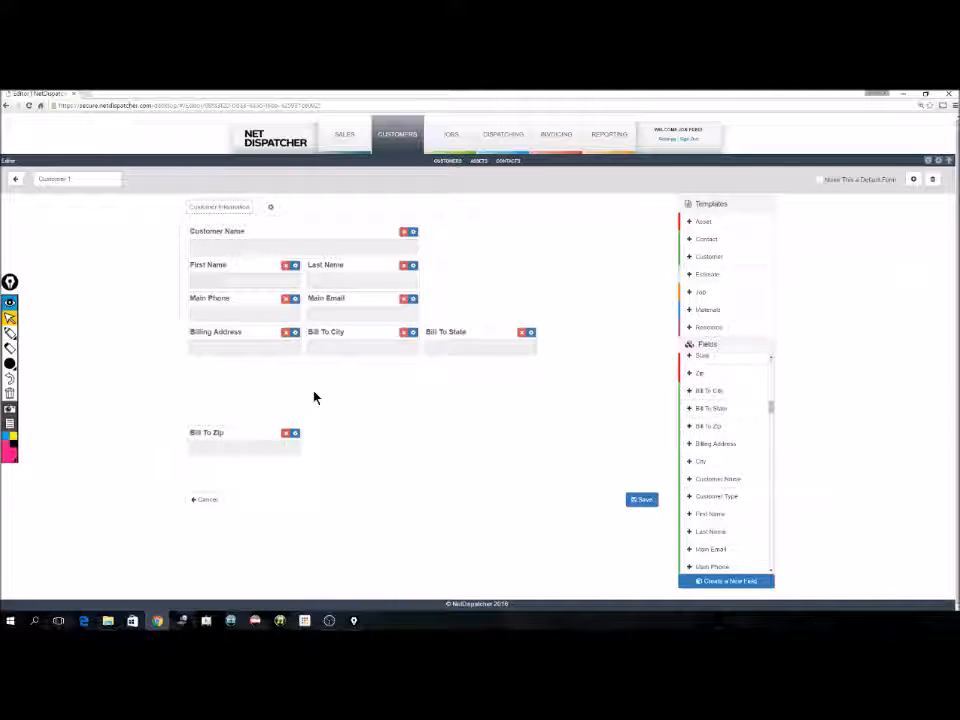
pyautogui.moveTo(245, 440); pyautogui.dragTo(594, 338)
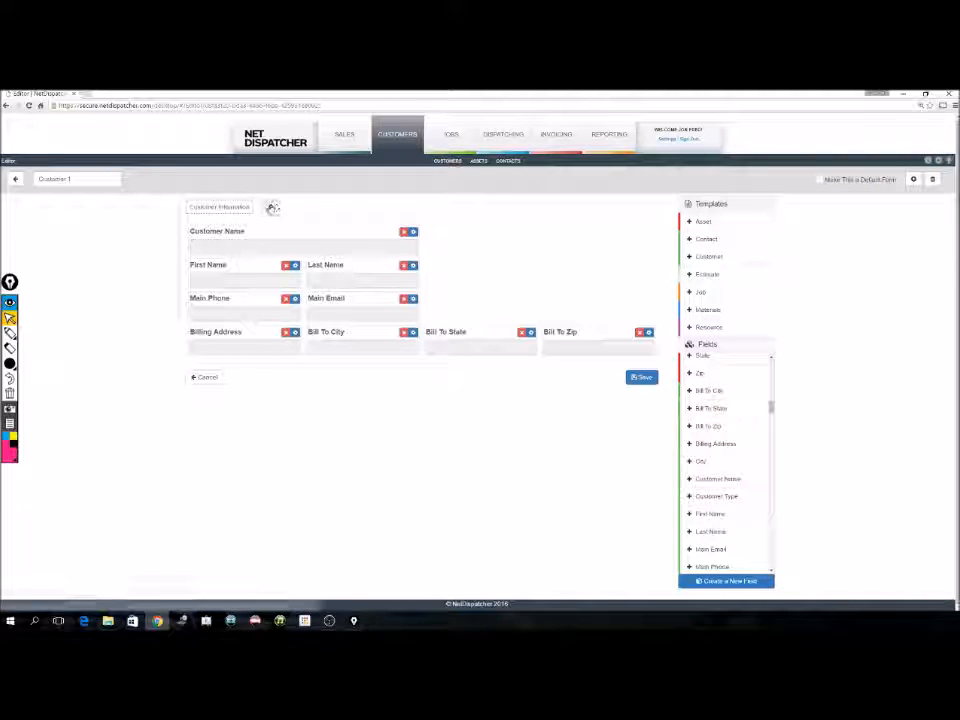
# Add a second tab to the form and name it Notes & Attachments
pyautogui.click(271, 210)
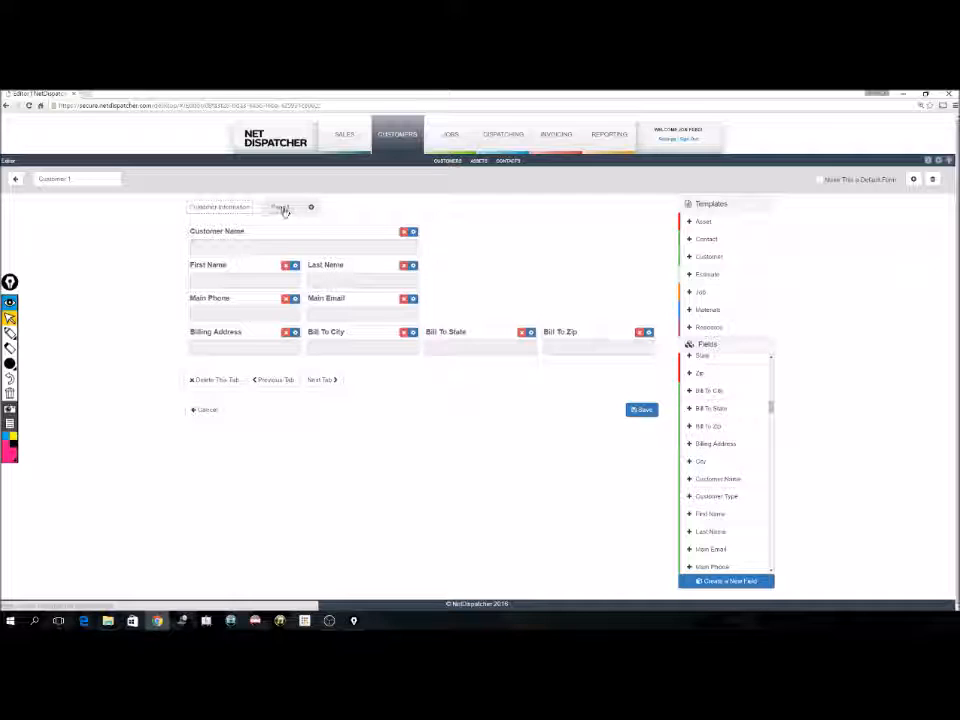
pyautogui.click(283, 210)
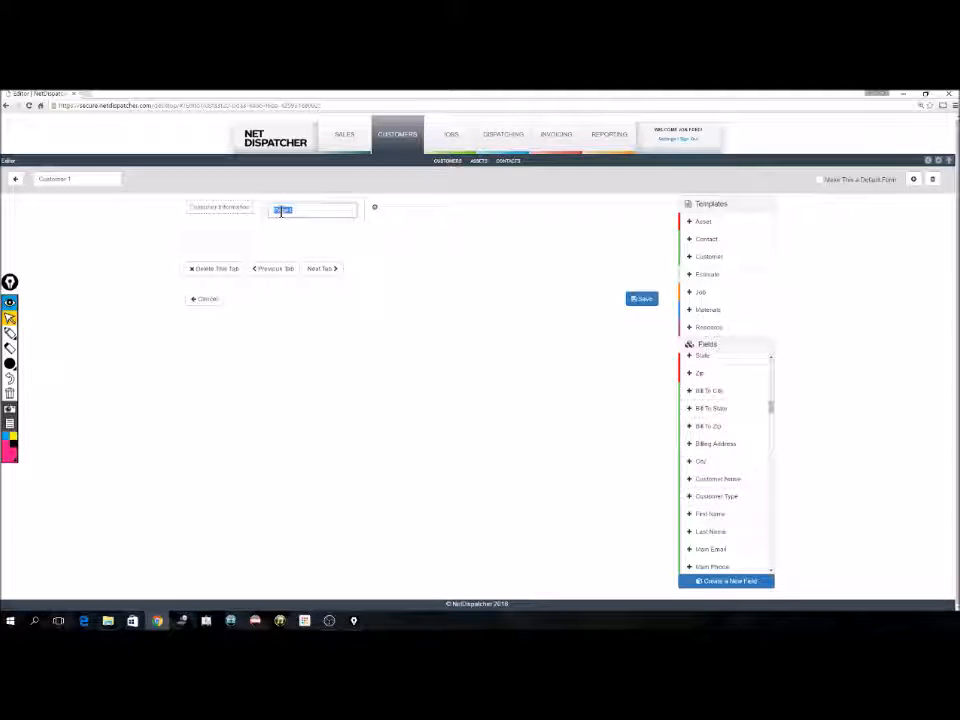
pyautogui.write('Notes & Attachment')
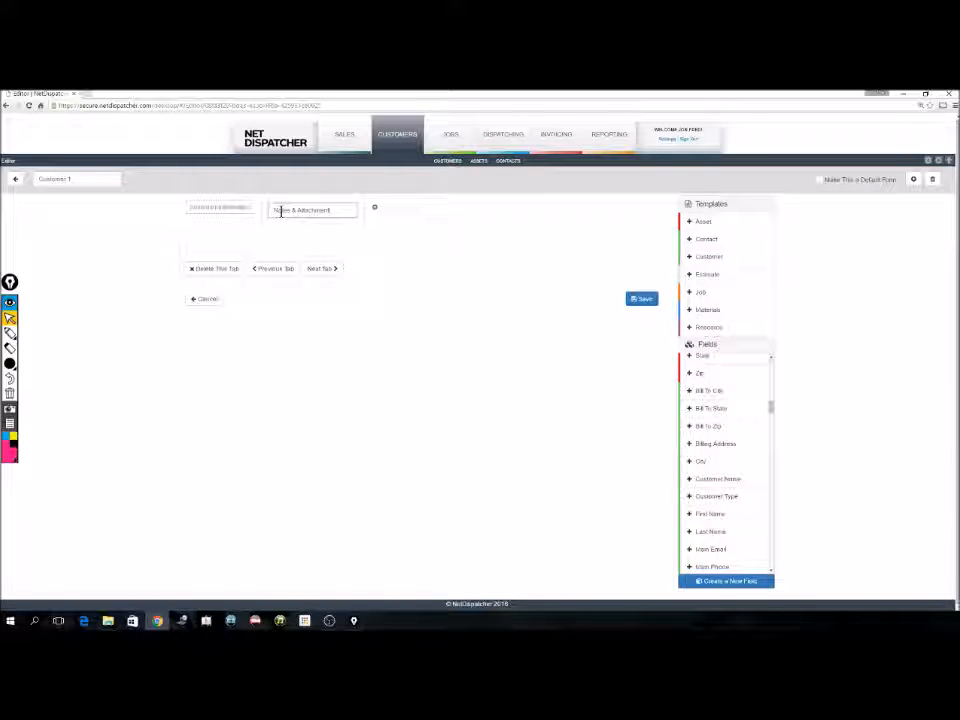
pyautogui.press('Return')
# Add the existing Notes field to the Notes & Attachments tab and enlarge it to span the full form width
pyautogui.scroll(-5, 728, 431)
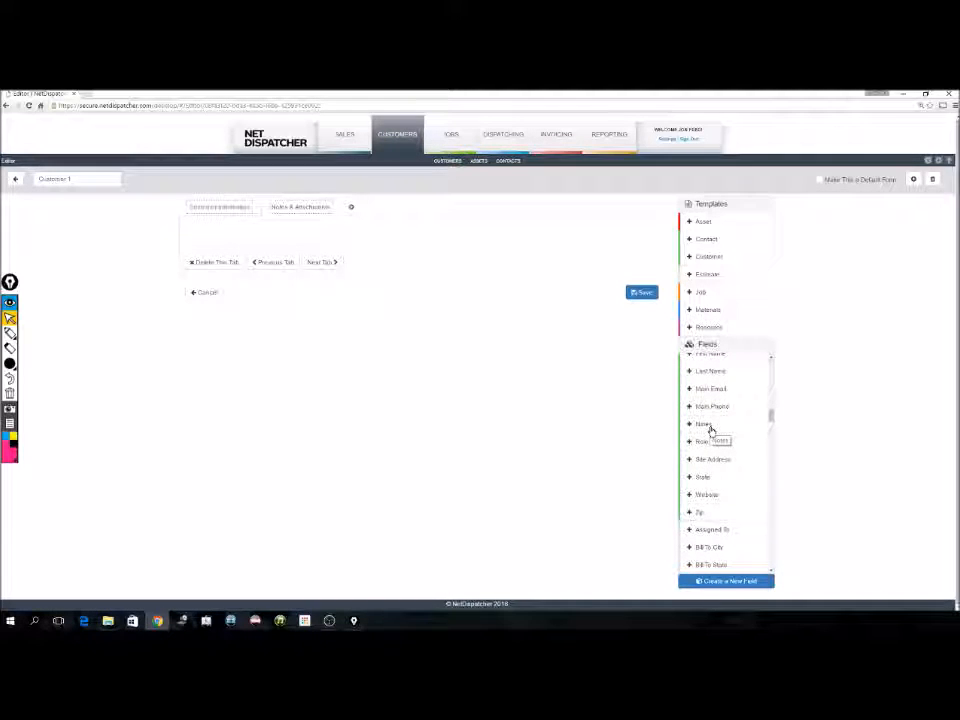
pyautogui.click(706, 426)
pyautogui.moveTo(298, 268); pyautogui.dragTo(650, 285)
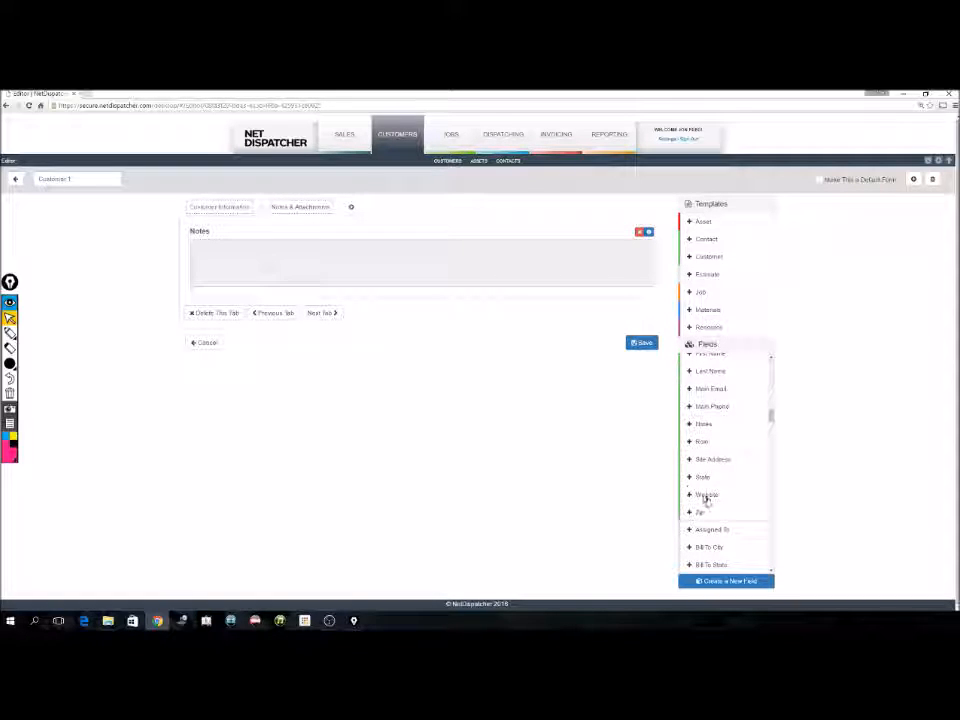
# Create a new field named Attachments with the type Attachments, keeping default business logic, and enlarge it to the full form width below Notes
pyautogui.scroll(5, 754, 522)
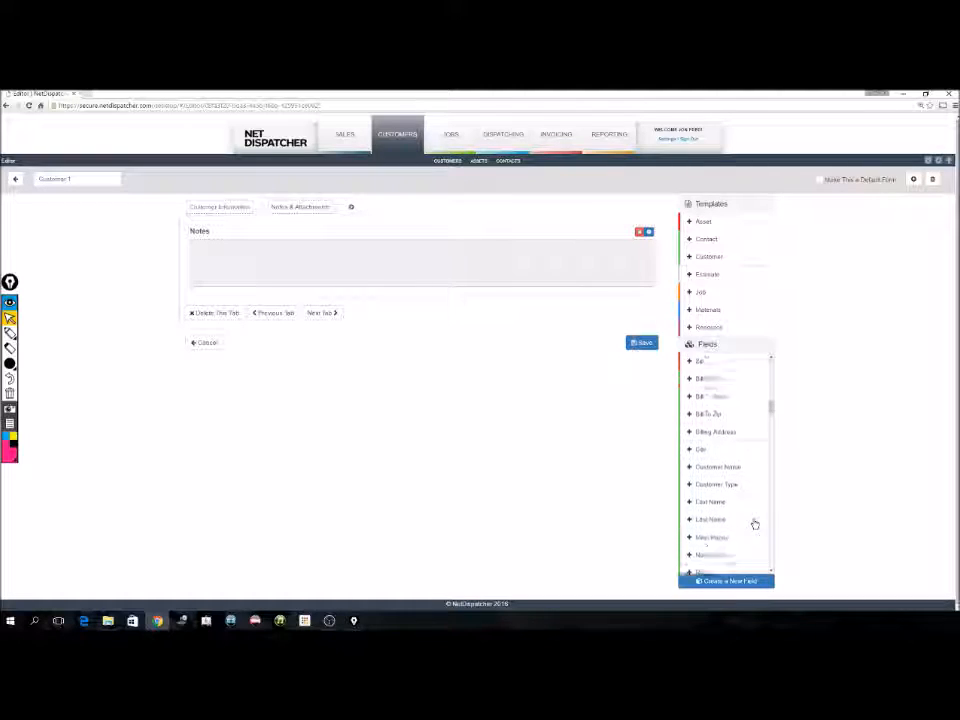
pyautogui.click(723, 585)
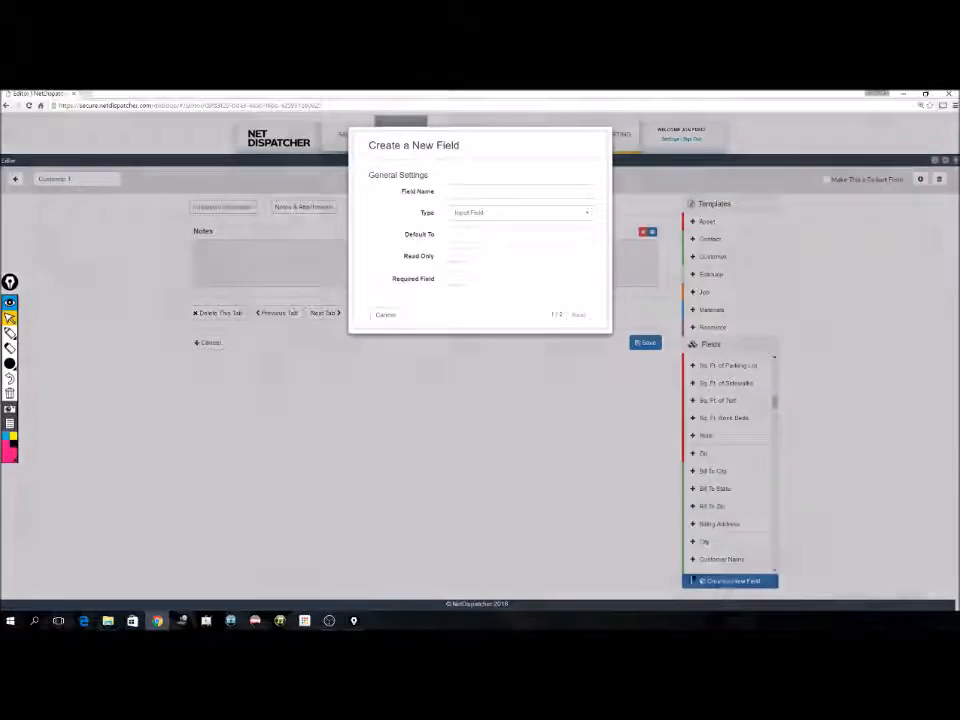
pyautogui.write('At')
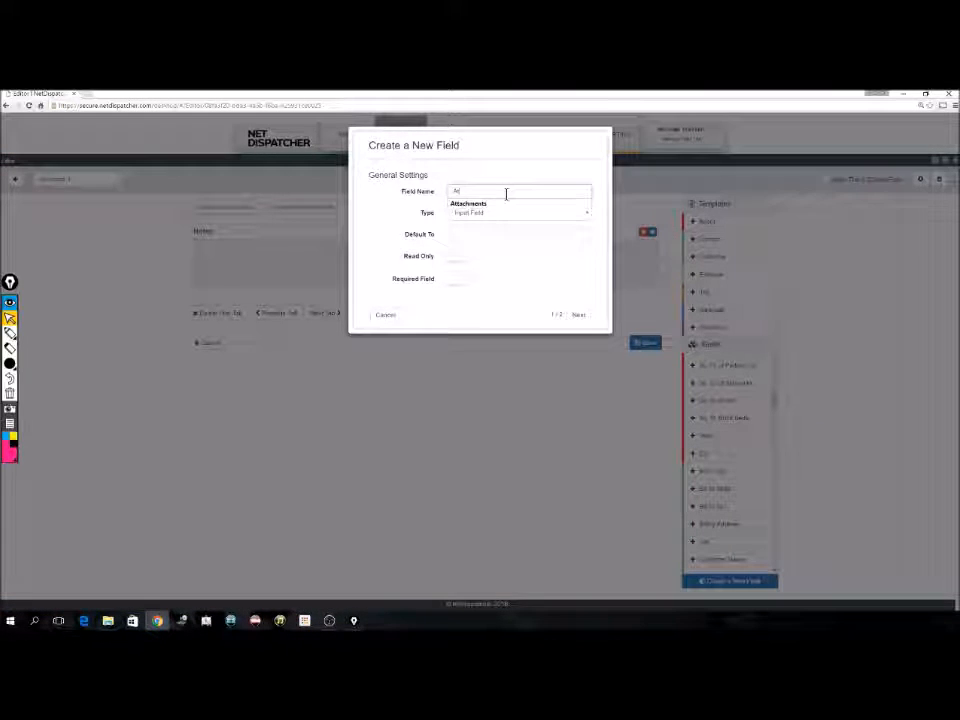
pyautogui.write('tachments')
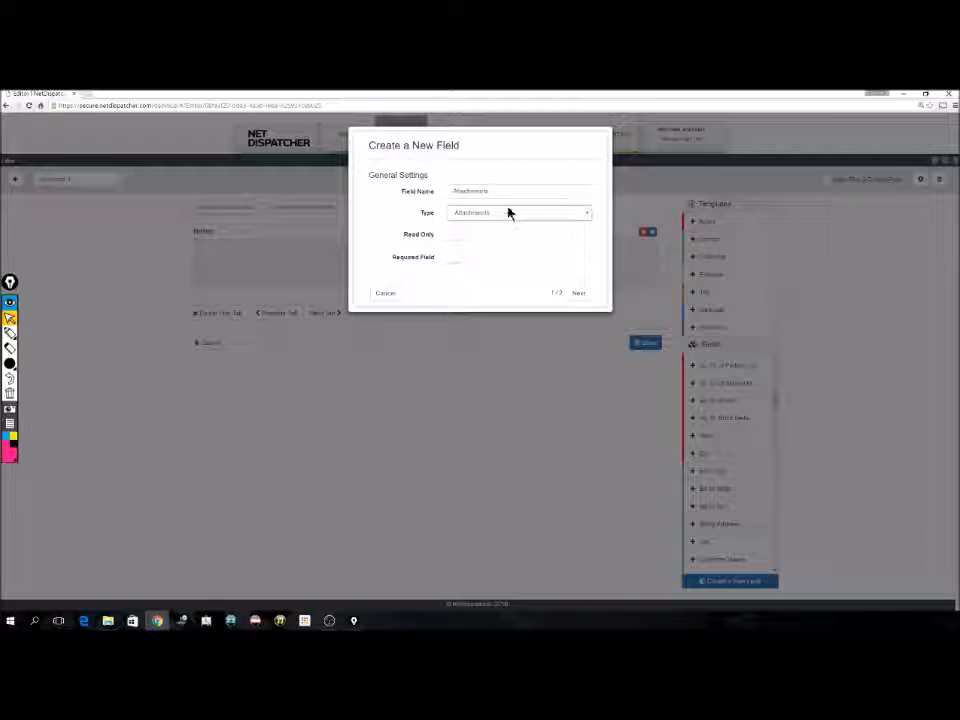
pyautogui.click(510, 212)
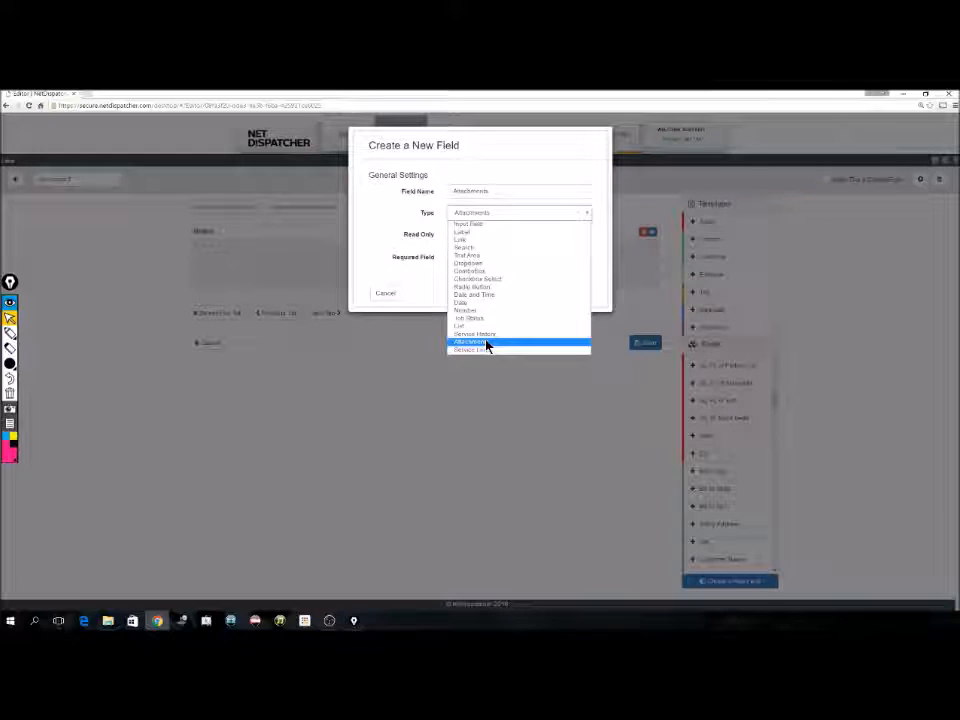
pyautogui.click(487, 344)
pyautogui.click(578, 292)
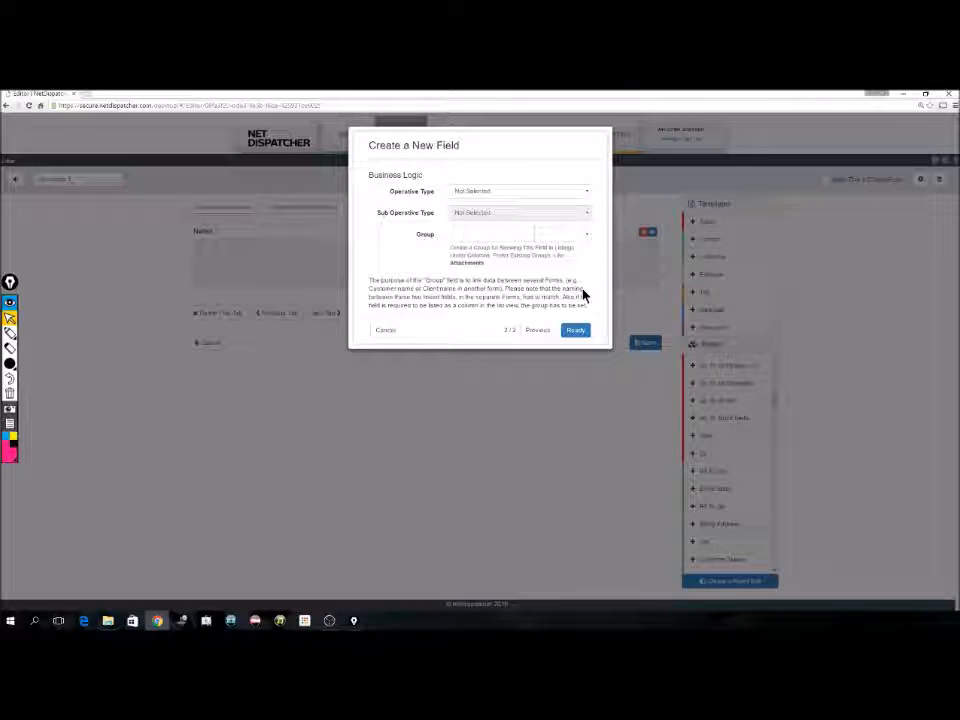
pyautogui.click(577, 332)
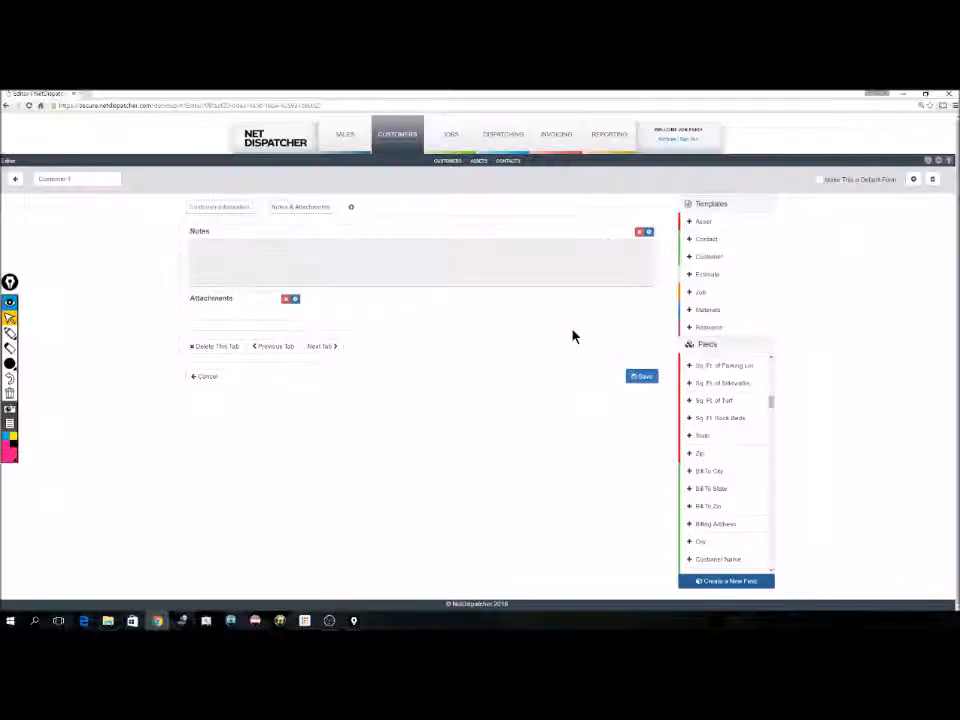
pyautogui.moveTo(296, 318); pyautogui.dragTo(657, 374)
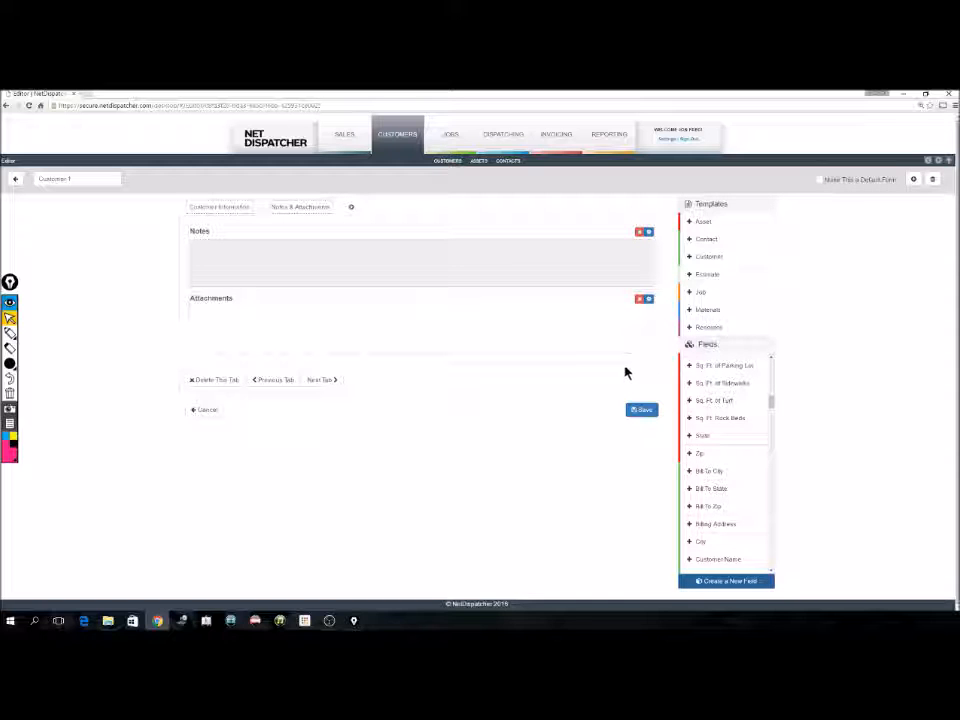
# Save the form and return to the Customer Information tab
pyautogui.click(644, 412)
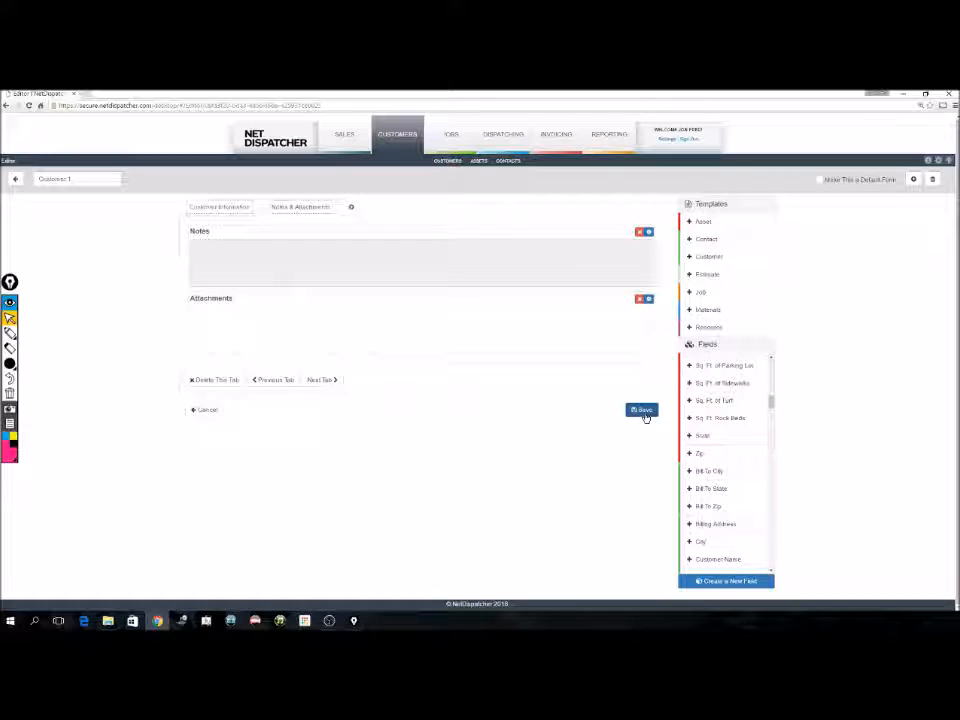
pyautogui.click(231, 208)
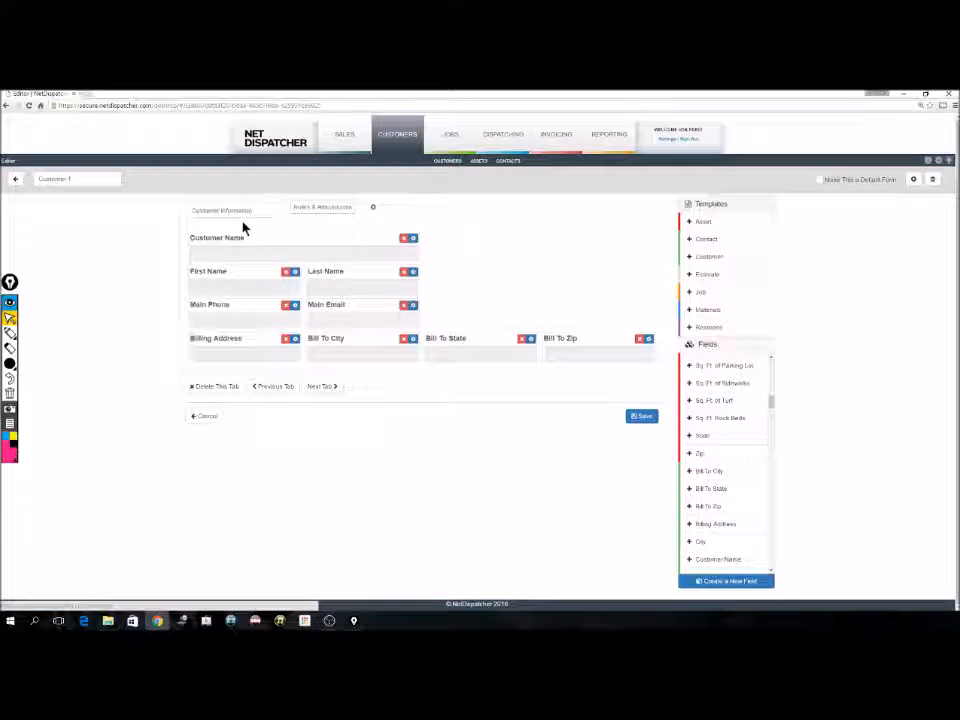